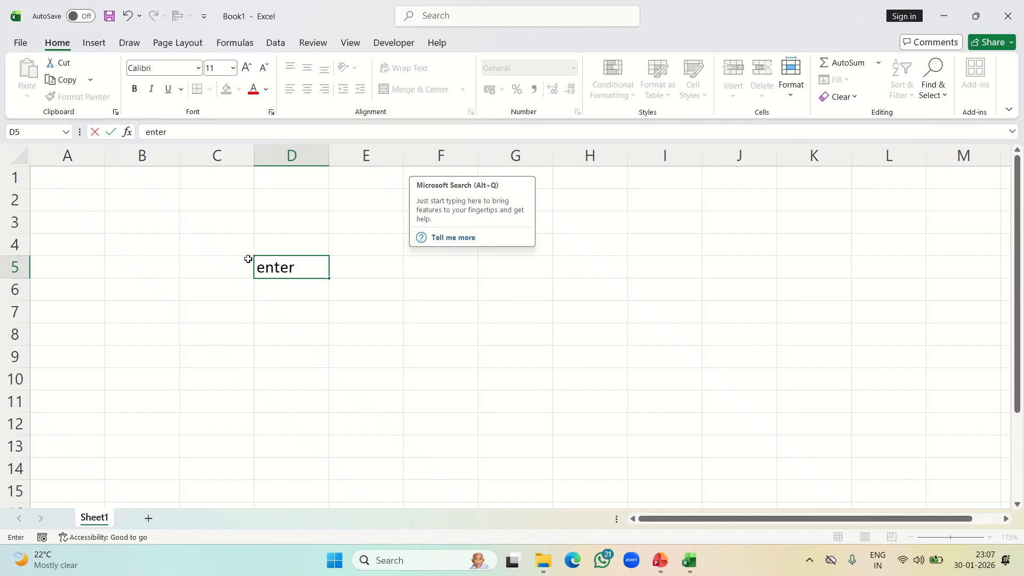
Complete the heading in D5 so it reads "enter text,numbers, dates"
{"action": "type", "text": "text,numbers"}
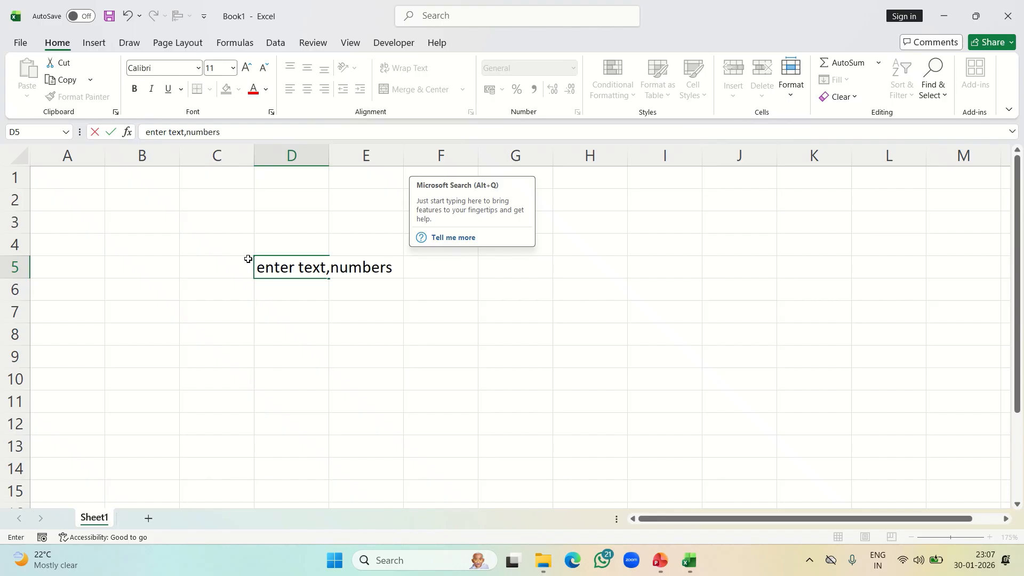
{"action": "type", "text": ", dates"}
Enter the number 1 in C5, just before the heading
{"action": "left_click", "coordinate": [247, 265]}
{"action": "type", "text": "1."}
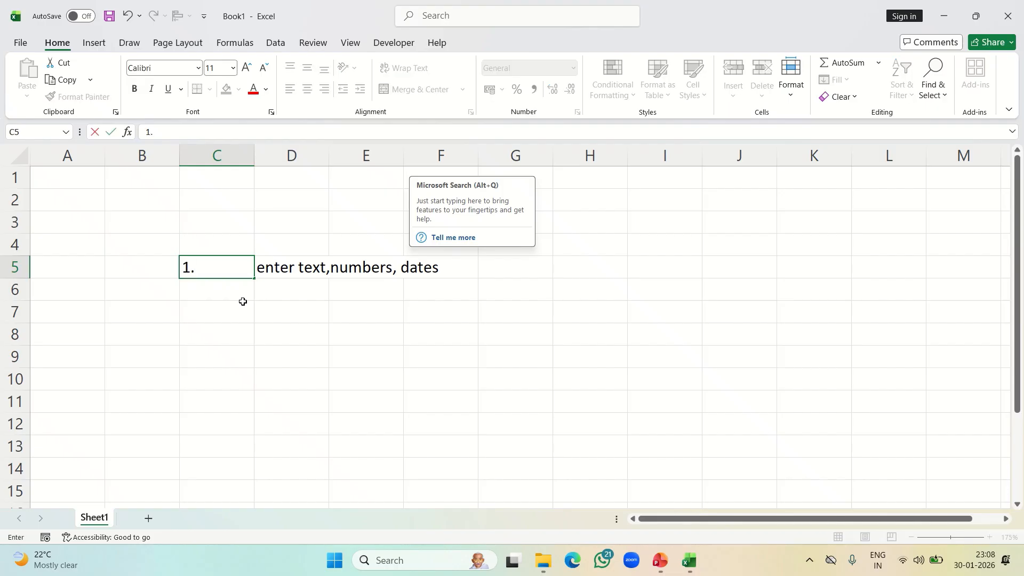
{"action": "left_click", "coordinate": [240, 315]}
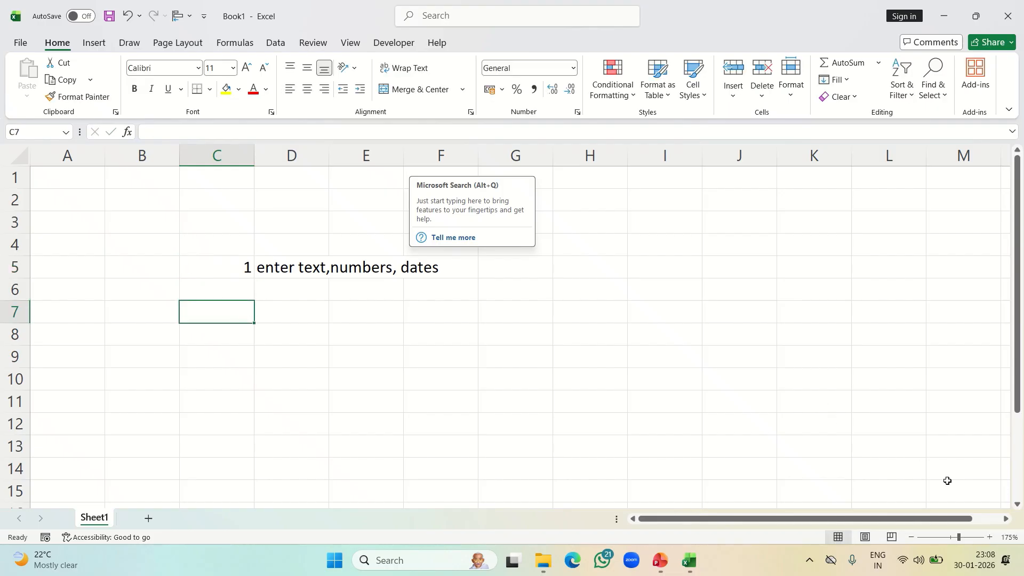
Delete rows 2 to 4 so the heading moves up to row 2
{"action": "scroll", "coordinate": [816, 416], "scroll_direction": "up", "scroll_amount": 2, "text": "ctrl"}
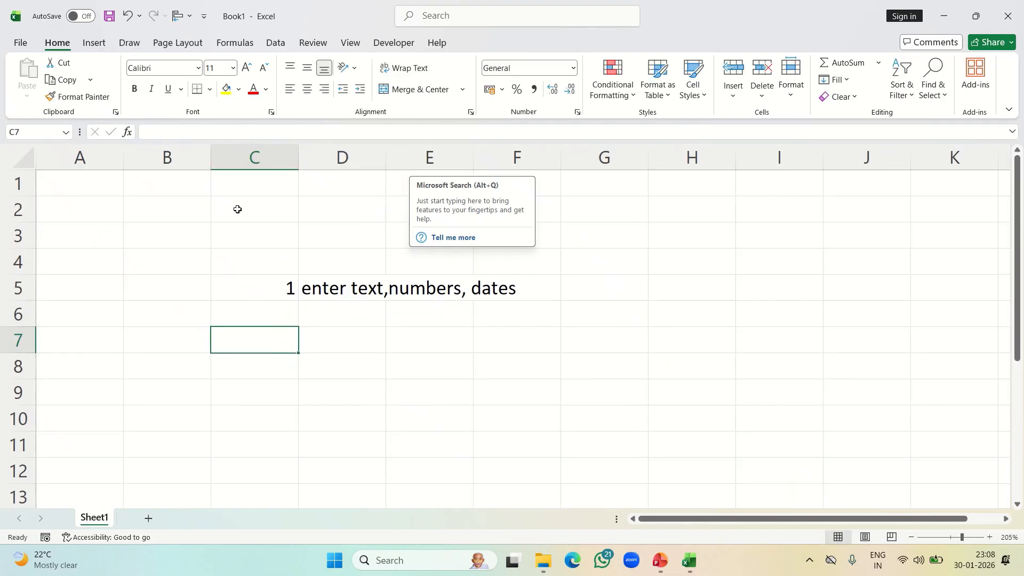
{"action": "left_click_drag", "start_coordinate": [16, 209], "coordinate": [16, 260]}
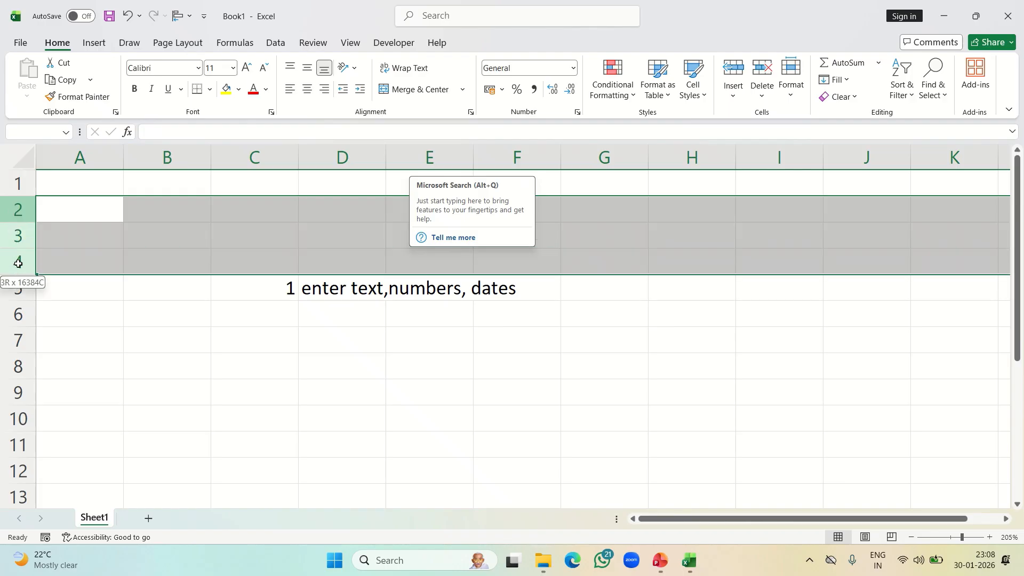
{"action": "key", "text": "ctrl+minus"}
{"action": "left_click", "coordinate": [55, 241]}
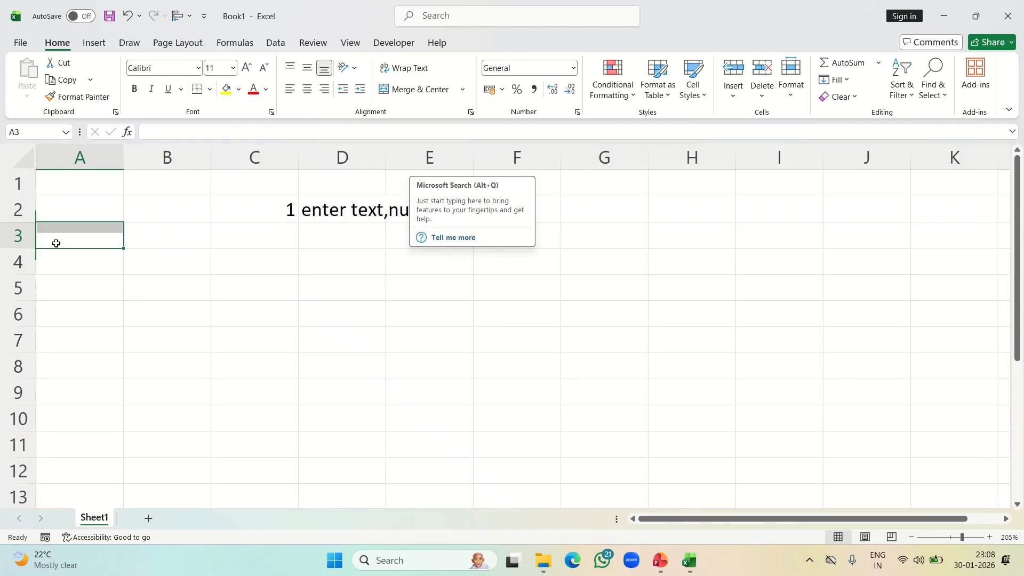
{"action": "left_click", "coordinate": [163, 234]}
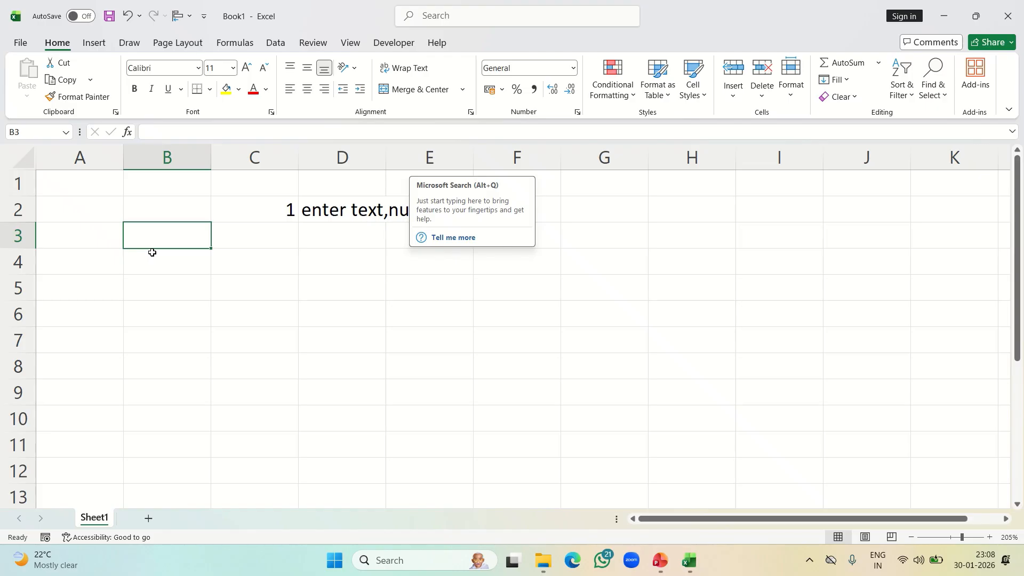
{"action": "key", "text": "Right"}
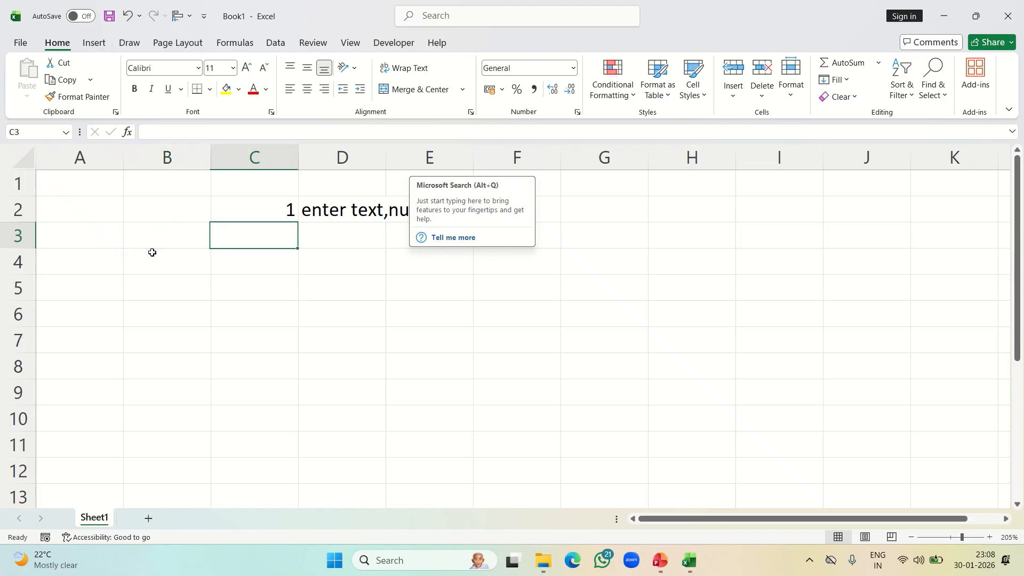
{"action": "key", "text": "Left"}
{"action": "key", "text": "Left"}
{"action": "key", "text": "Right"}
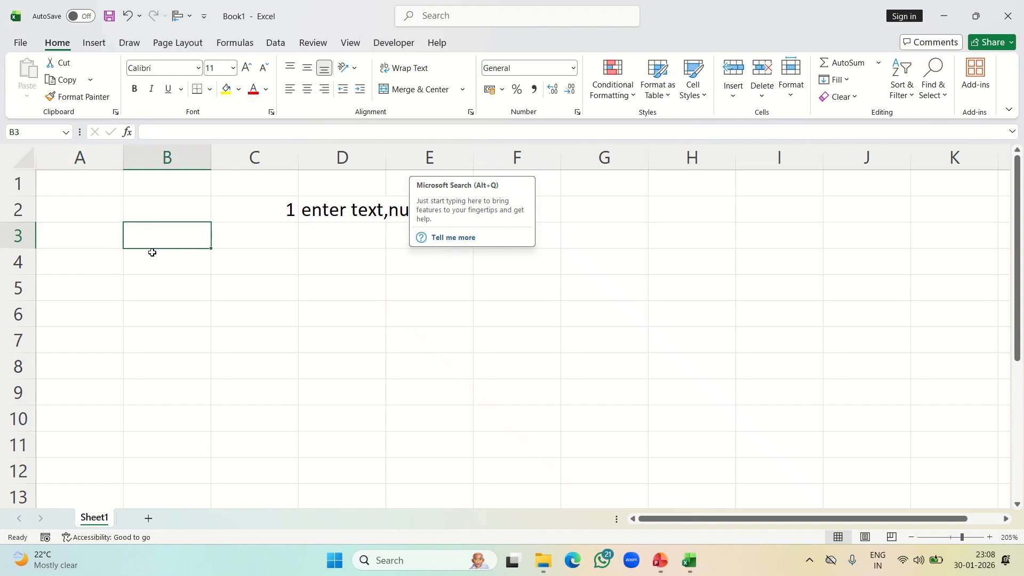
{"action": "key", "text": "Right"}
{"action": "key", "text": "Left"}
{"action": "key", "text": "Down"}
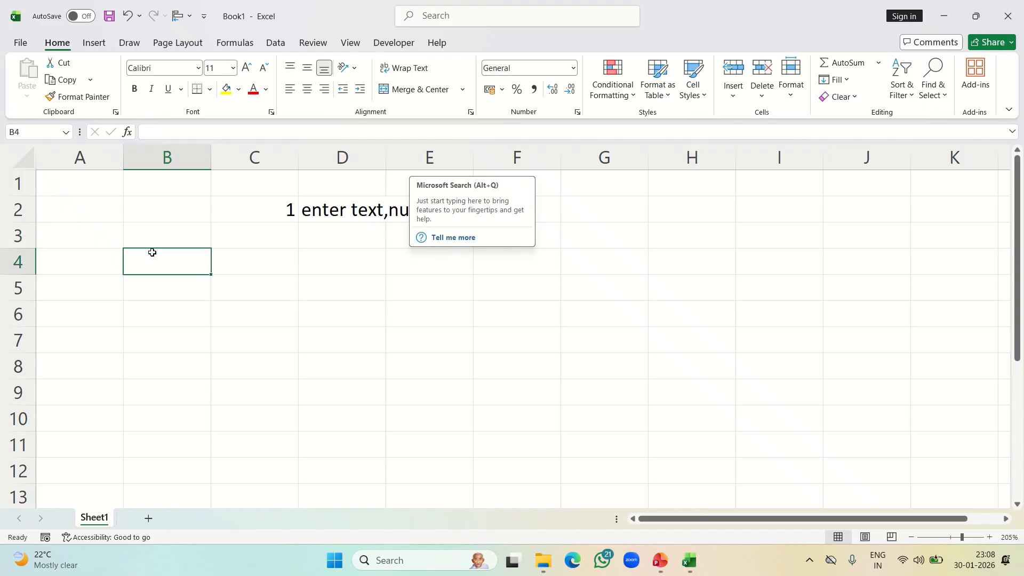
{"action": "key", "text": "Down"}
{"action": "key", "text": "Up"}
{"action": "key", "text": "Up"}
{"action": "key", "text": "Right"}
{"action": "key", "text": "Left"}
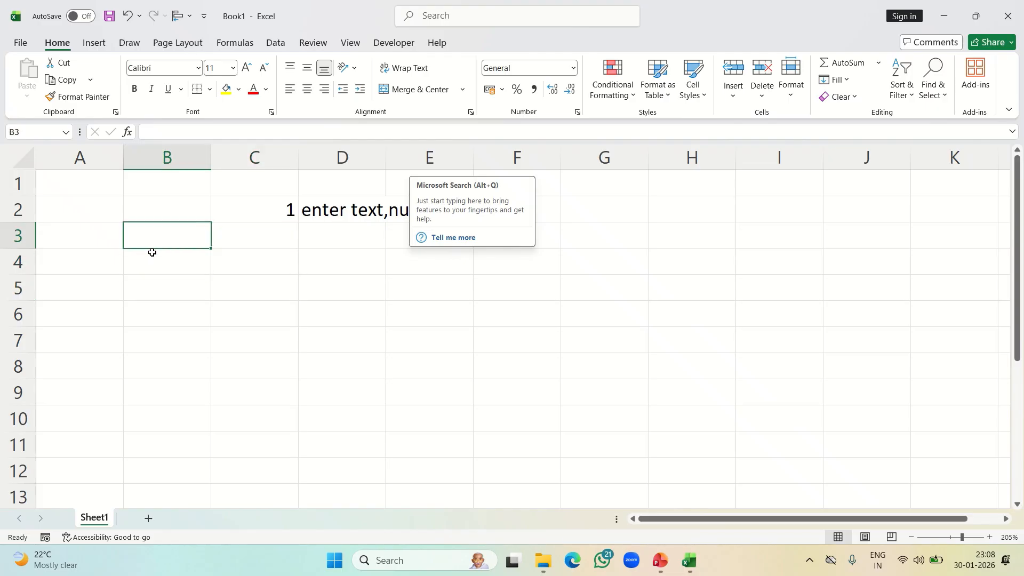
{"action": "key", "text": "Down"}
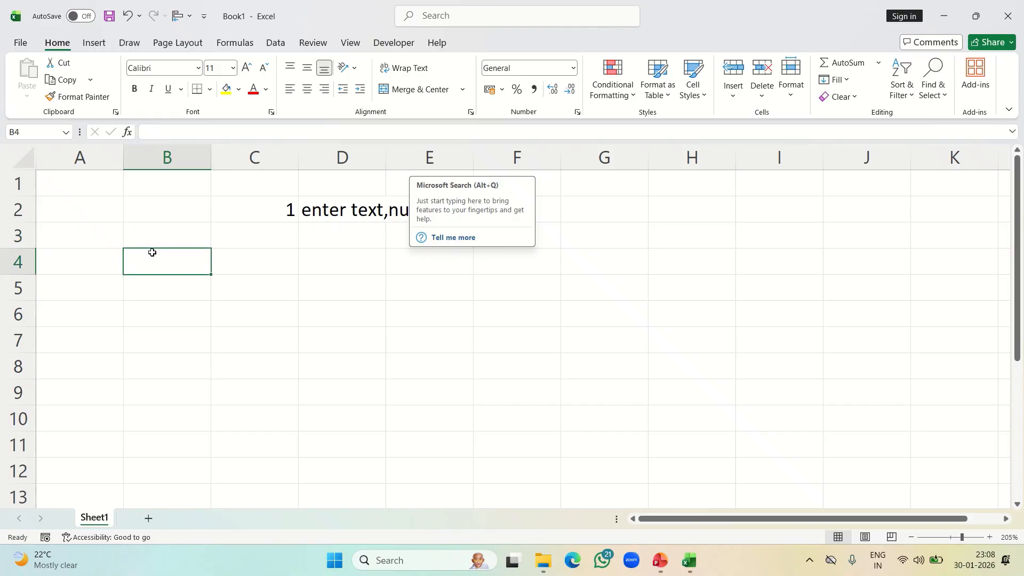
{"action": "key", "text": "Up"}
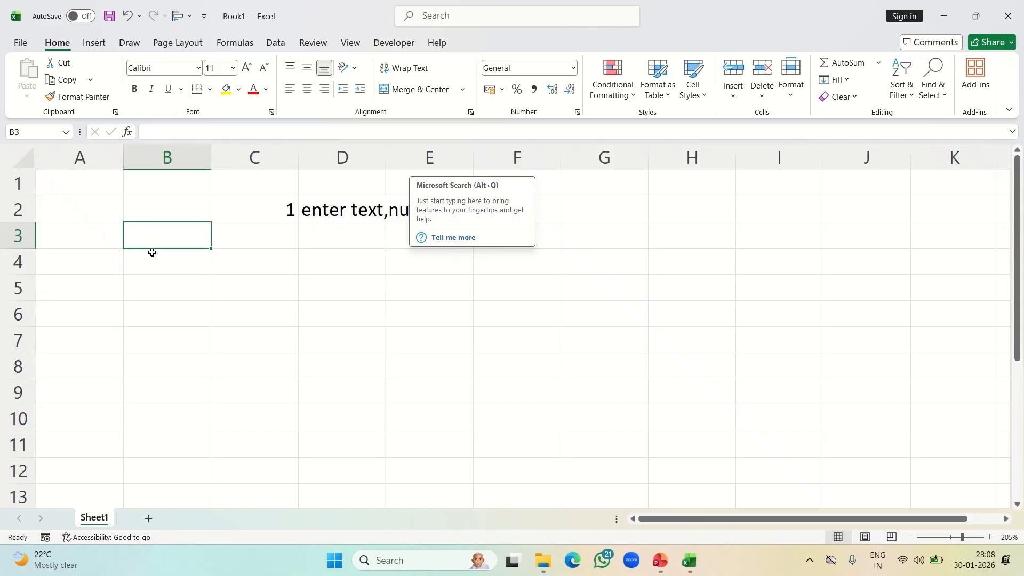
Enter the column headers "text" in B3 and "number" in D3
{"action": "type", "text": "text"}
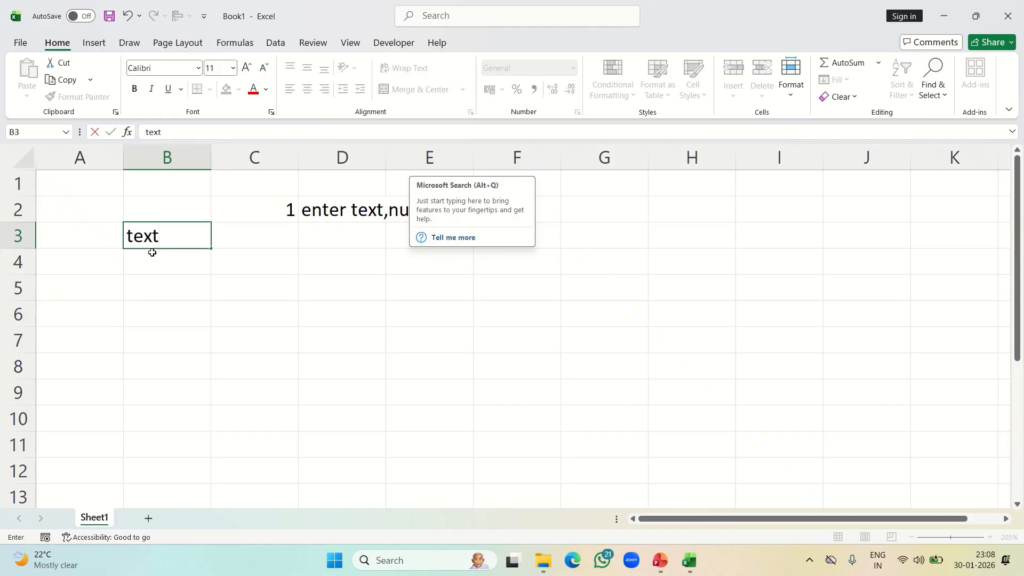
{"action": "key", "text": "Right"}
{"action": "key", "text": "Right"}
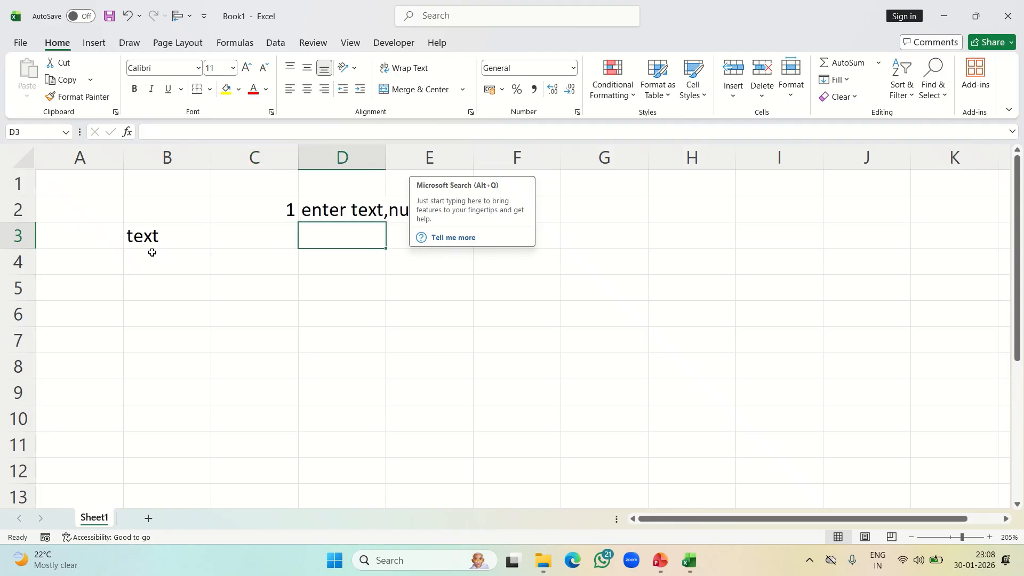
{"action": "type", "text": "number"}
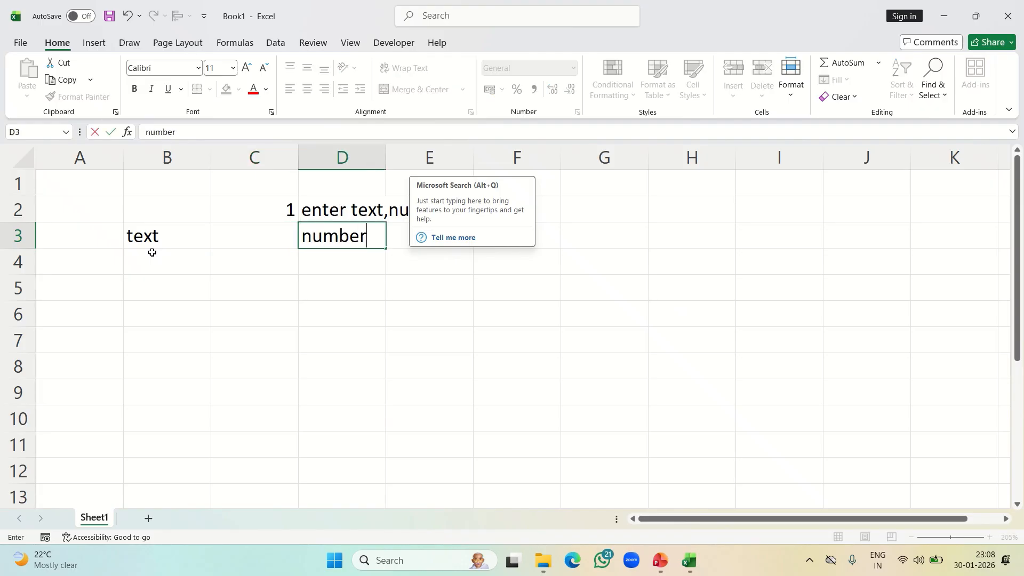
{"action": "key", "text": "Right"}
{"action": "key", "text": "Right"}
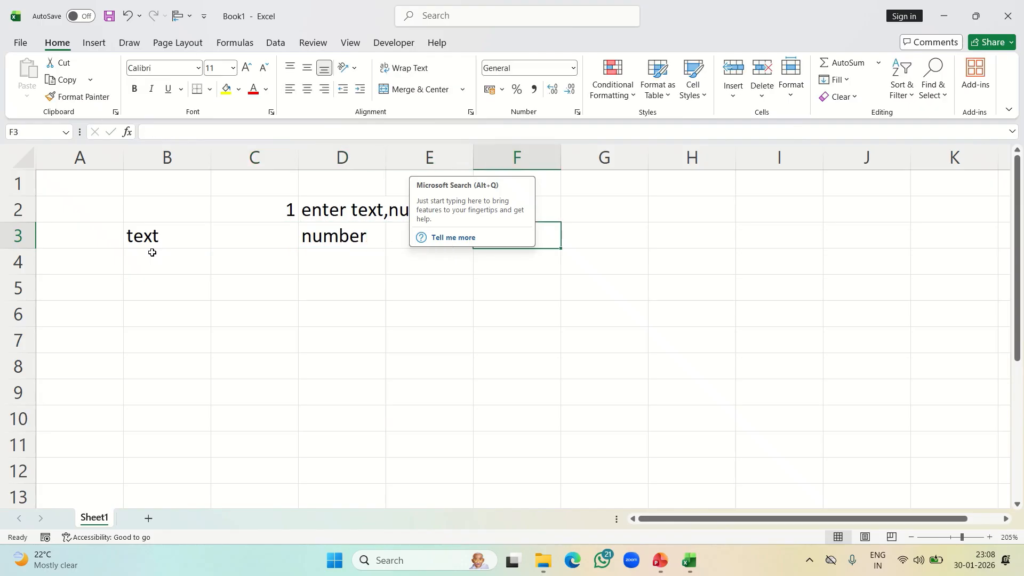
Enter the header "date" in F3, correcting the incomplete entry
{"action": "type", "text": "dat"}
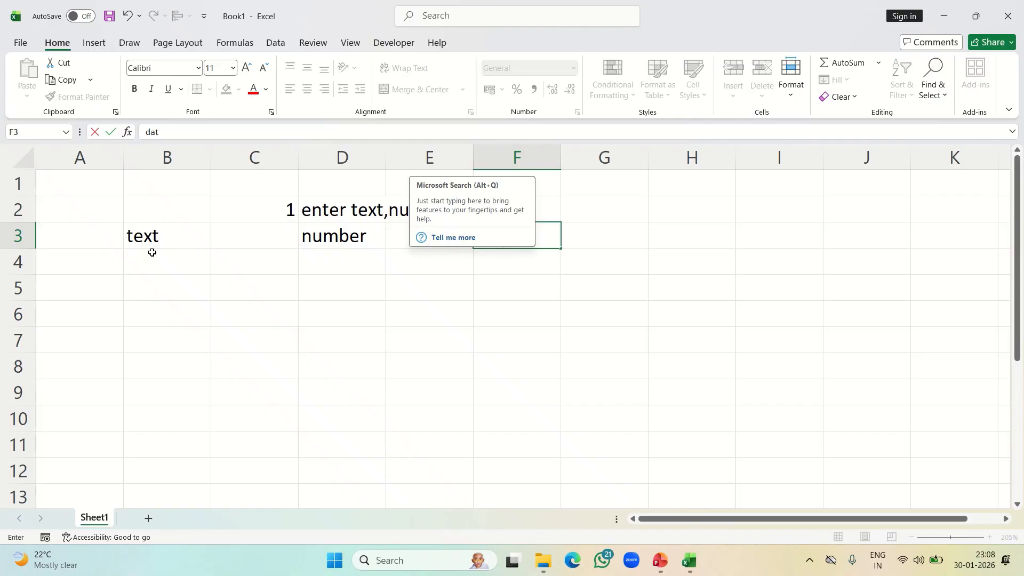
{"action": "left_click", "coordinate": [507, 350]}
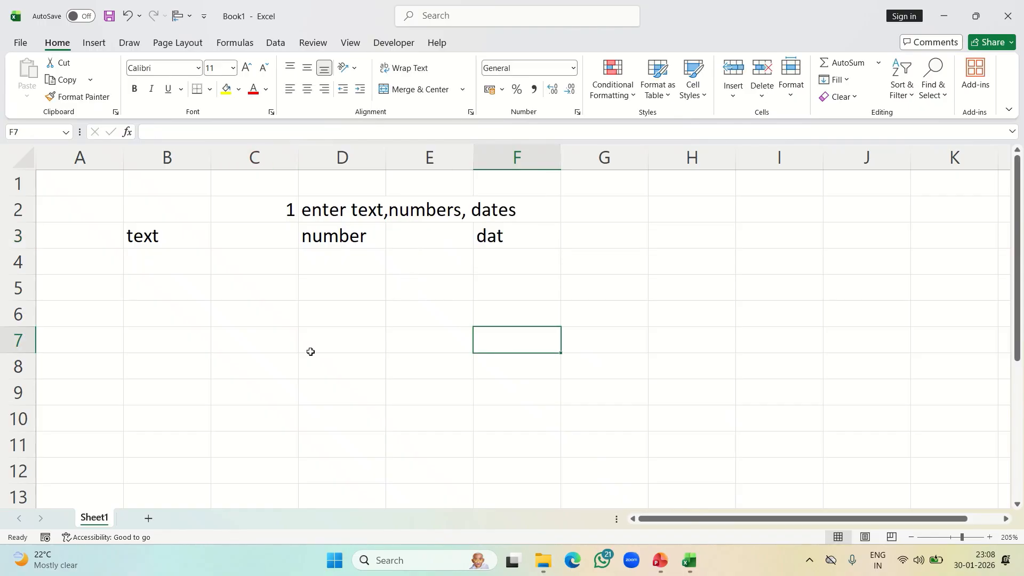
{"action": "left_click", "coordinate": [508, 233]}
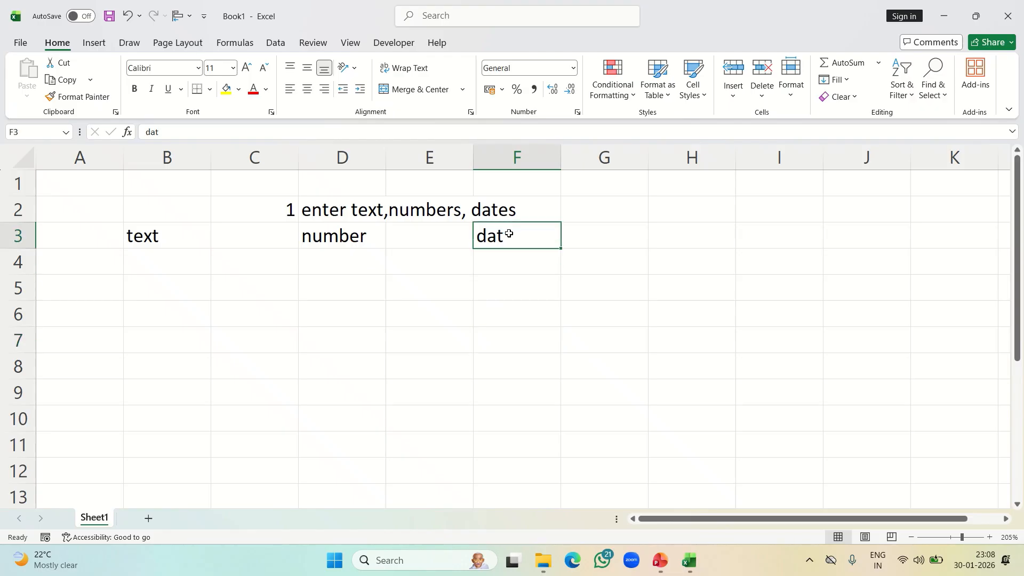
{"action": "double_click", "coordinate": [509, 233]}
{"action": "type", "text": "e"}
{"action": "left_click", "coordinate": [474, 298]}
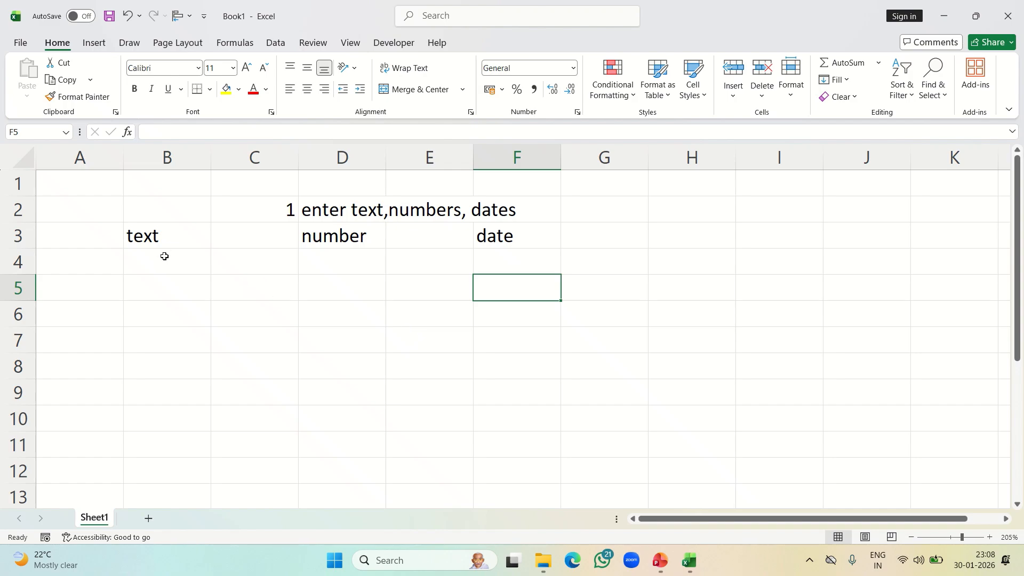
Enter a person's name in B4 and "maths" in B5 under the text header
{"action": "left_click", "coordinate": [141, 239]}
{"action": "left_click", "coordinate": [97, 242]}
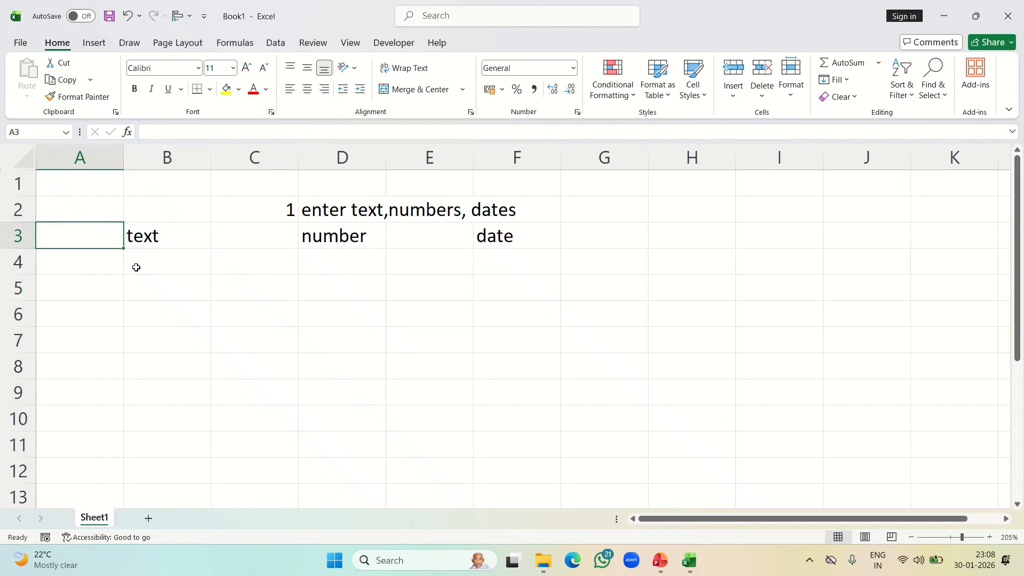
{"action": "left_click", "coordinate": [144, 253]}
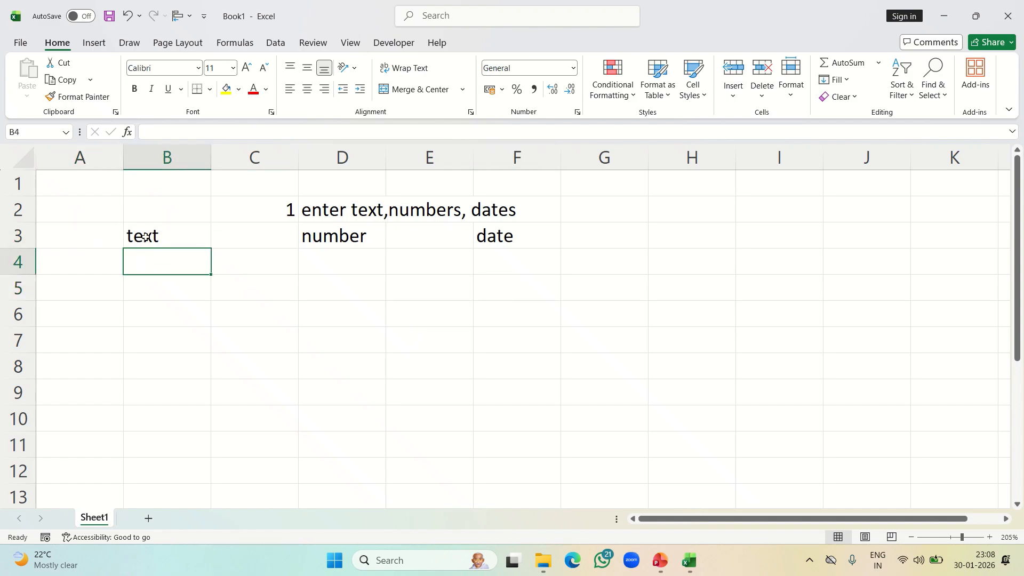
{"action": "type", "text": "valli"}
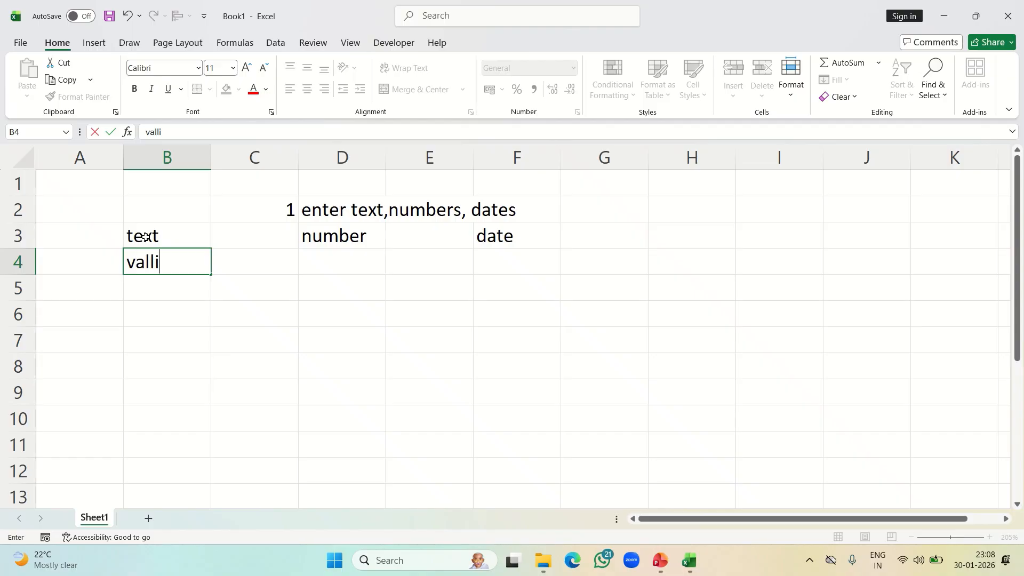
{"action": "key", "text": "Return"}
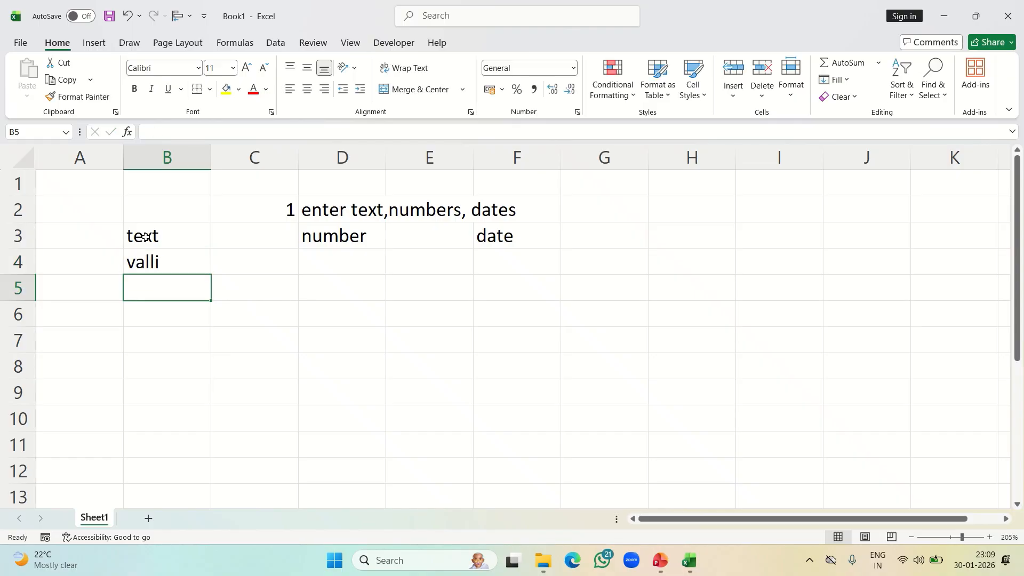
{"action": "type", "text": "maths"}
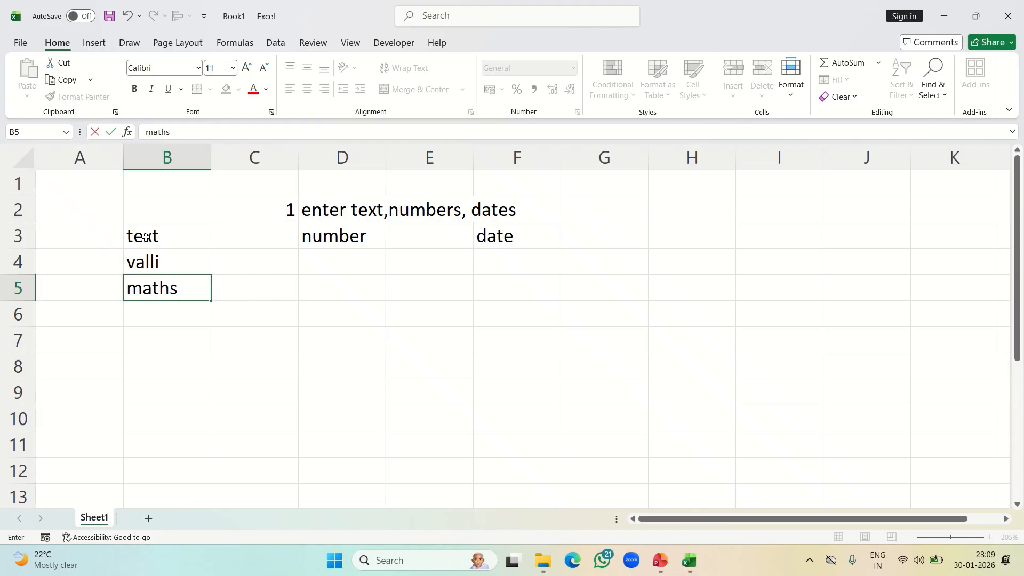
Enter 55 in D4 and 20000 in D5 under the number header
{"action": "left_click", "coordinate": [342, 270]}
{"action": "type", "text": "55"}
{"action": "key", "text": "Return"}
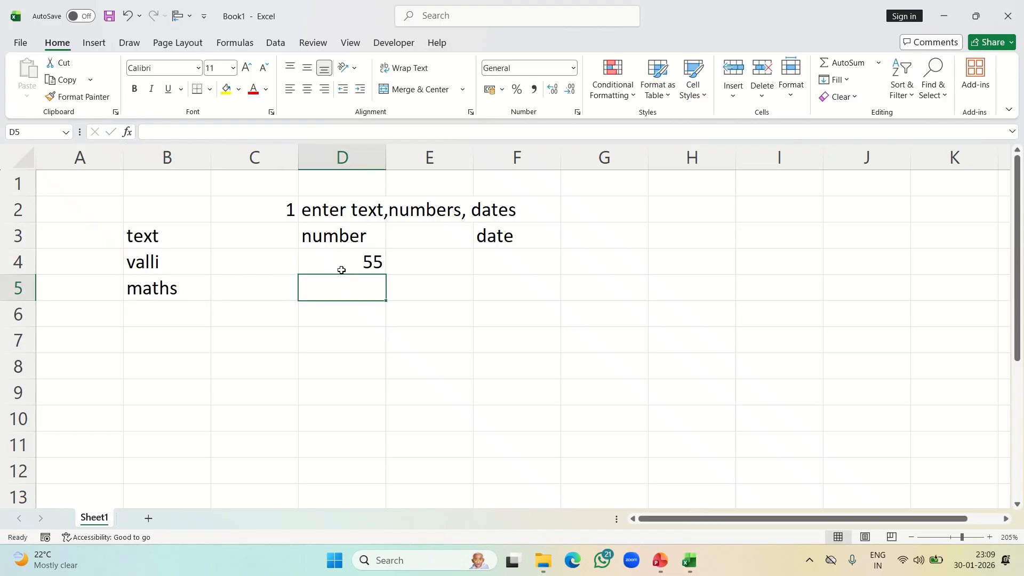
{"action": "type", "text": "2000"}
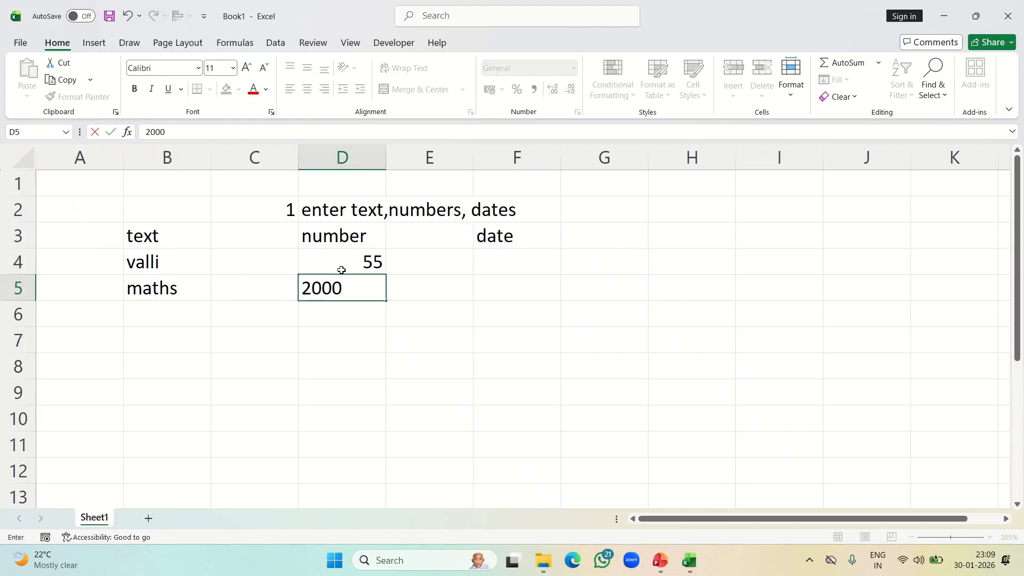
{"action": "type", "text": "0"}
{"action": "left_click", "coordinate": [489, 326]}
Enter 1, june and 2006 in F4, F5 and F6 under the date header
{"action": "left_click", "coordinate": [509, 259]}
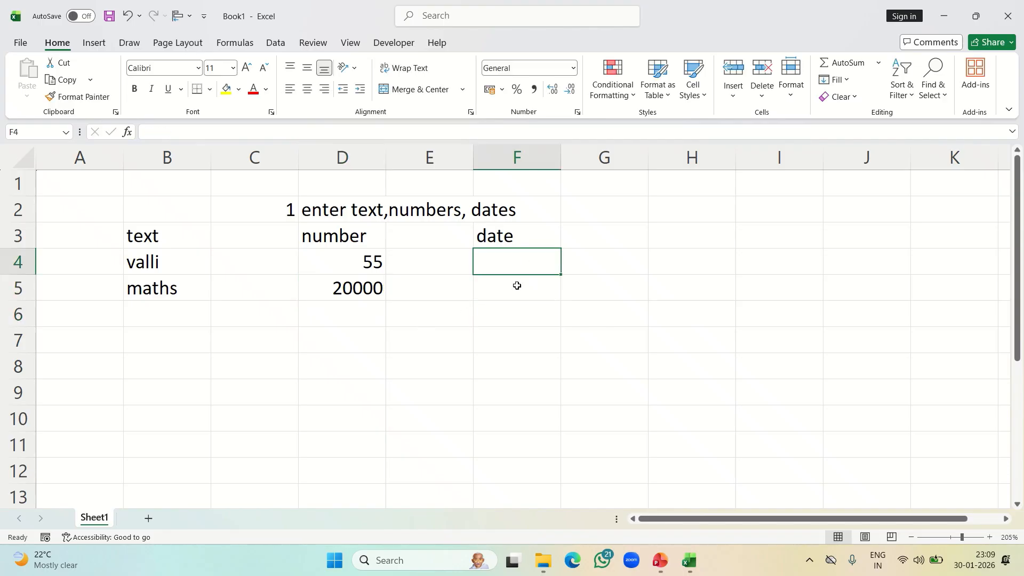
{"action": "type", "text": "1"}
{"action": "left_click", "coordinate": [517, 286]}
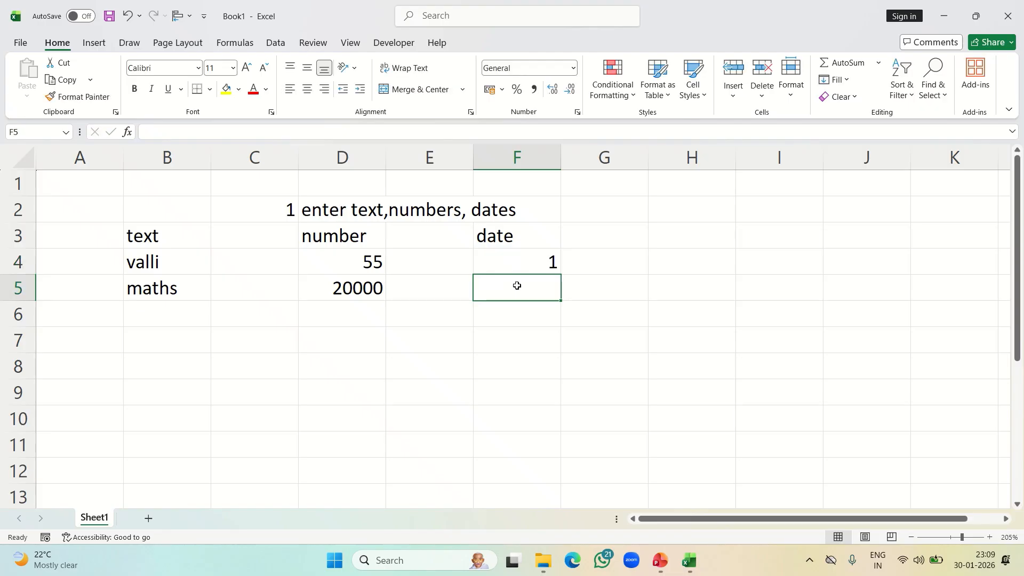
{"action": "type", "text": "june"}
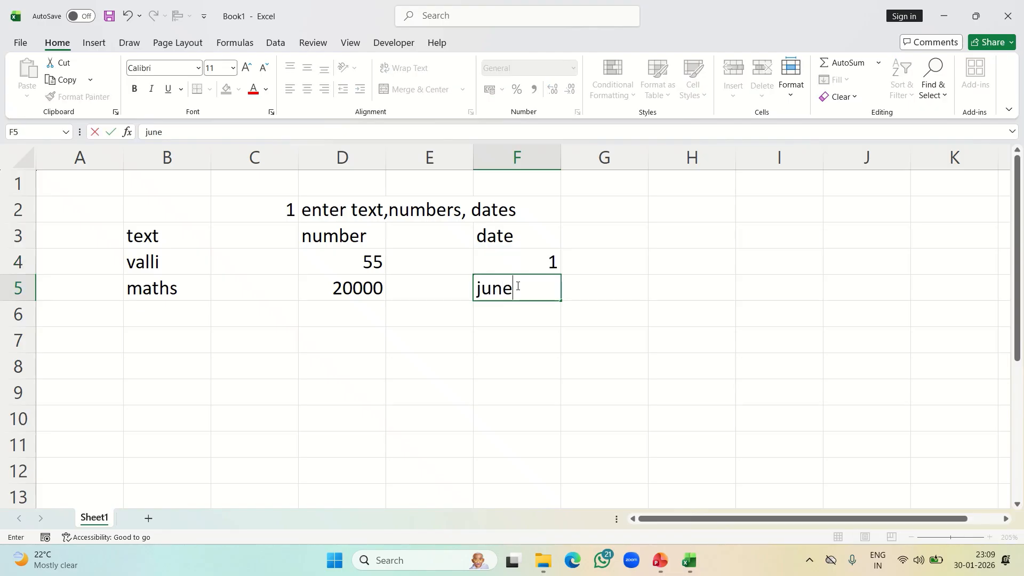
{"action": "key", "text": "Return"}
{"action": "type", "text": "2006"}
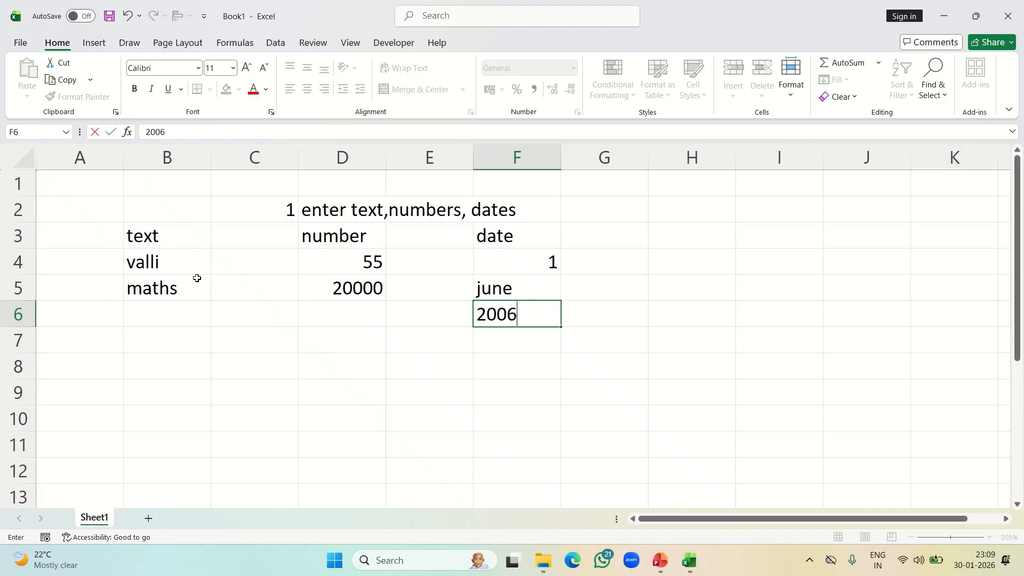
{"action": "left_click", "coordinate": [148, 238]}
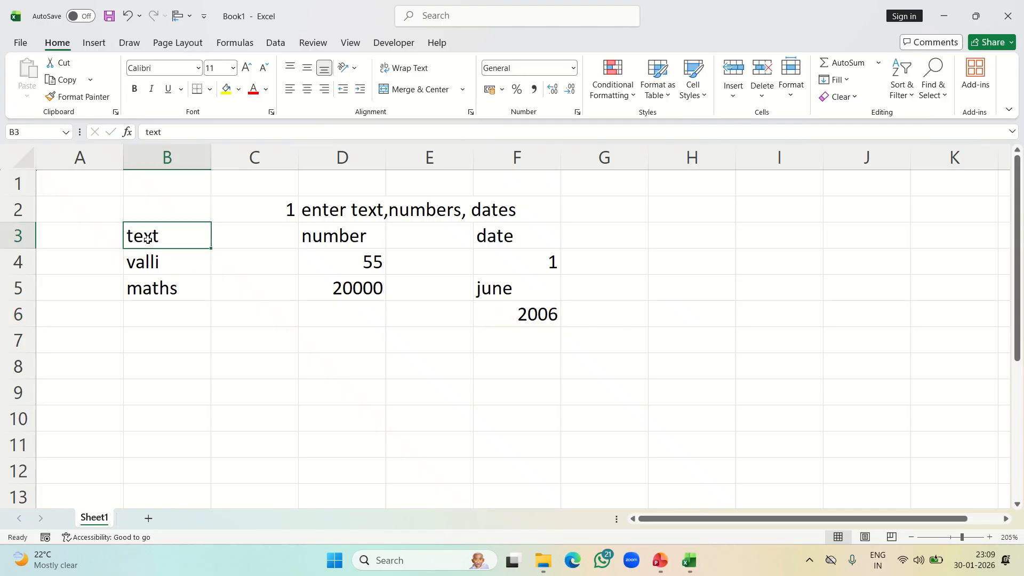
Select the entered cells one by one to inspect their contents
{"action": "left_click", "coordinate": [160, 269]}
{"action": "left_click", "coordinate": [164, 286]}
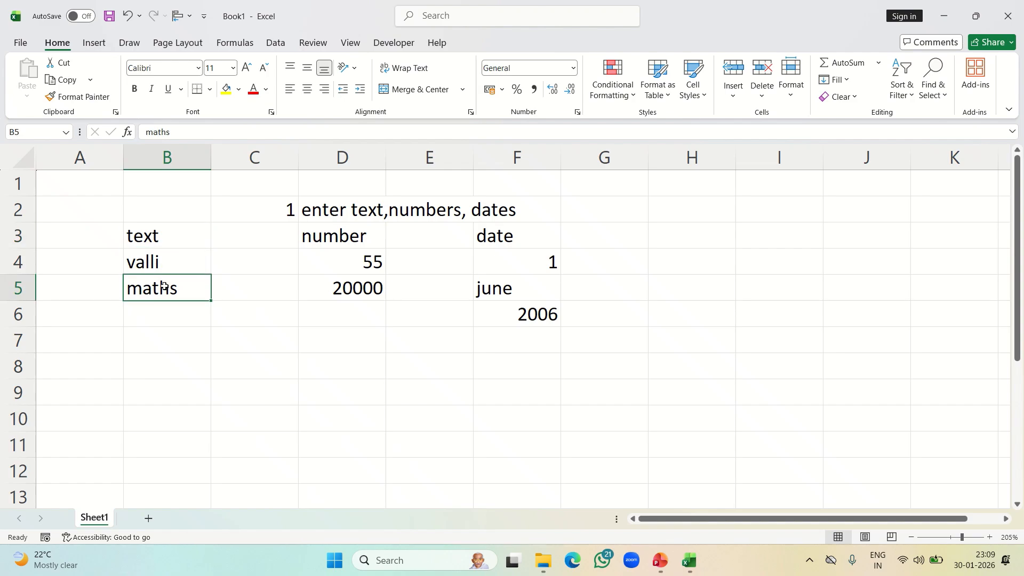
{"action": "left_click", "coordinate": [343, 243]}
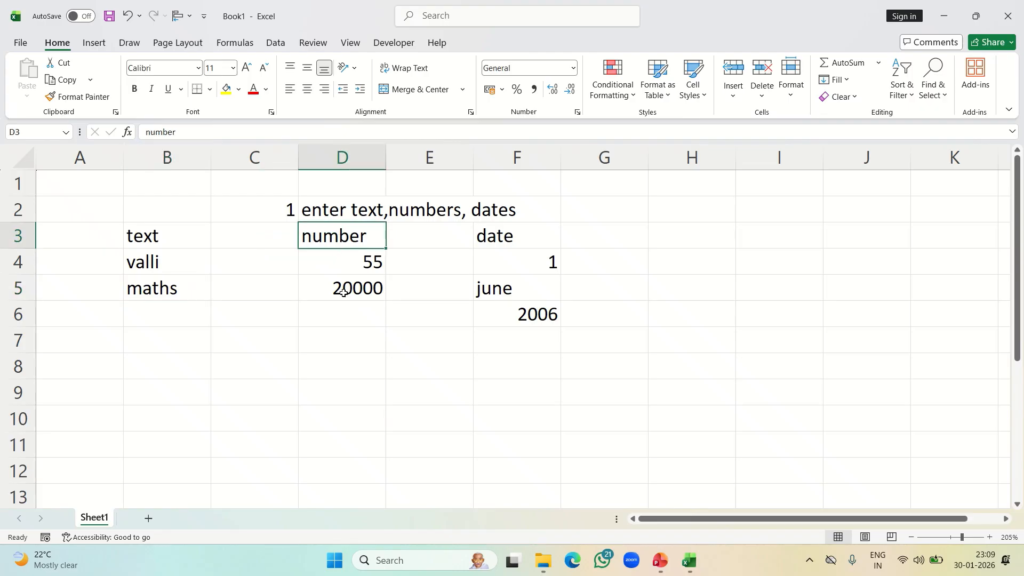
Inspect the number and date cells one by one, from D4 through F6
{"action": "left_click", "coordinate": [348, 270]}
{"action": "left_click", "coordinate": [347, 291]}
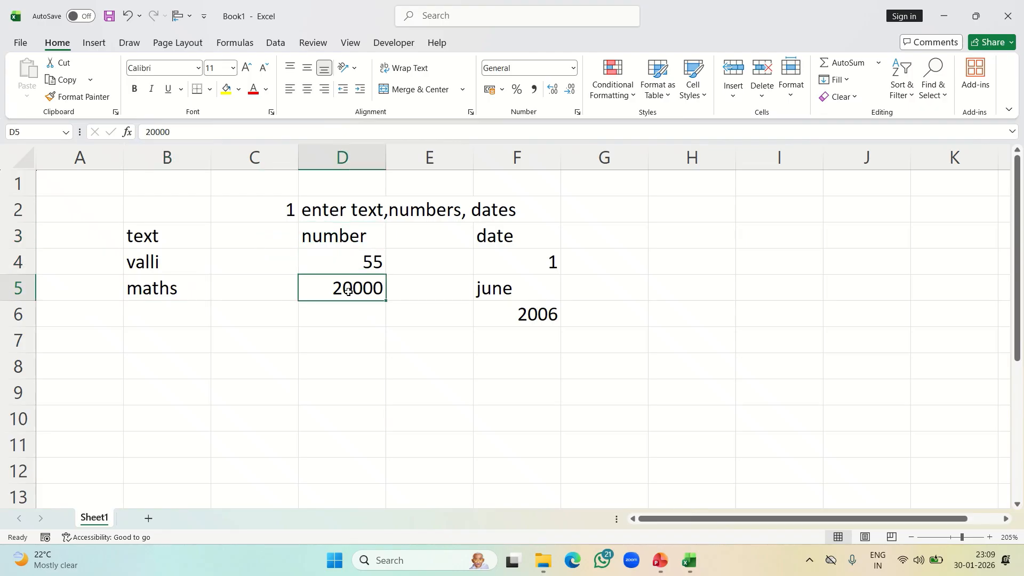
{"action": "left_click", "coordinate": [495, 237]}
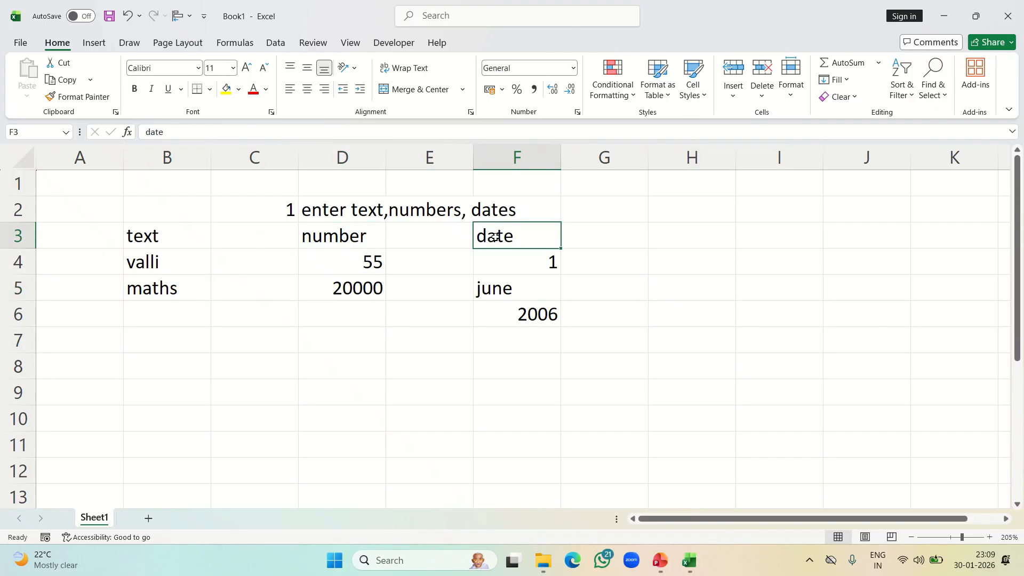
{"action": "left_click", "coordinate": [494, 275]}
{"action": "left_click", "coordinate": [494, 287]}
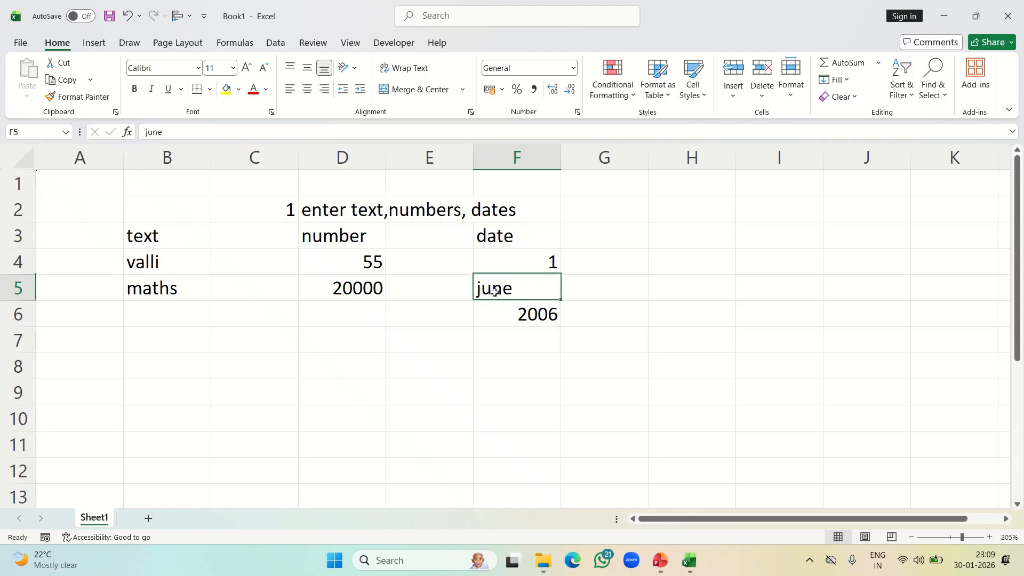
{"action": "left_click", "coordinate": [510, 316]}
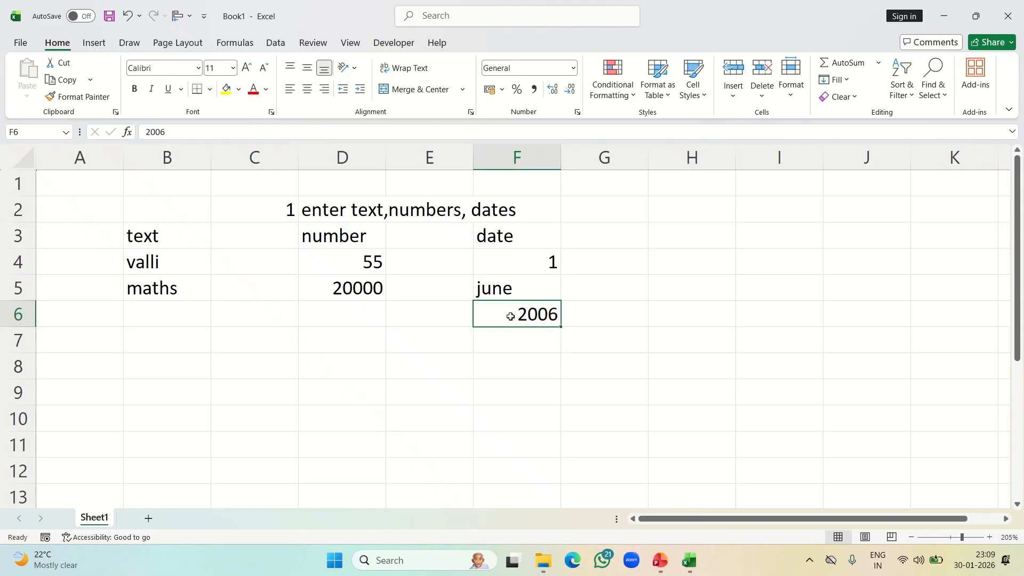
{"action": "key", "text": "Return"}
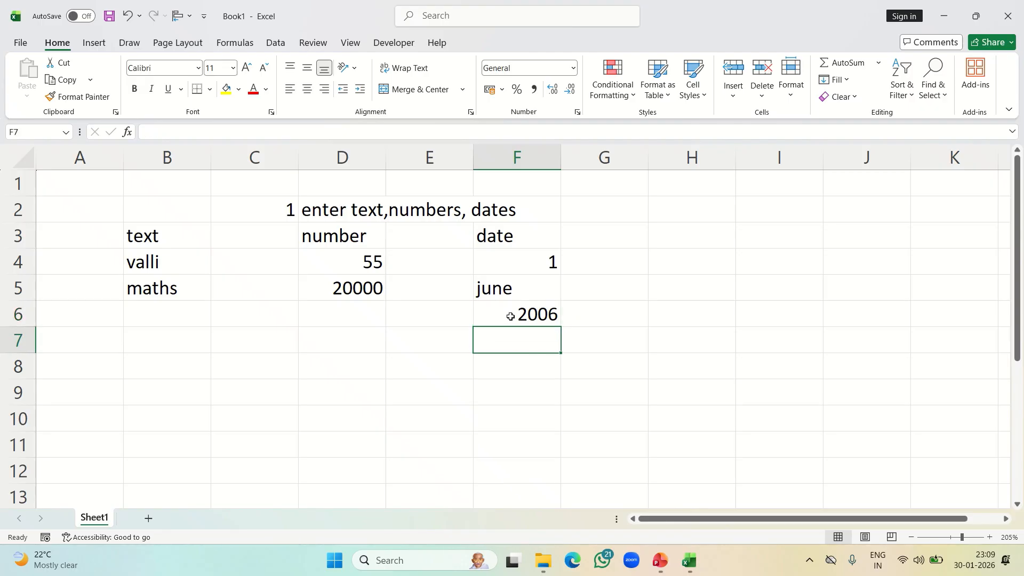
Enter the heading "2. edit cell" in B9
{"action": "scroll", "coordinate": [171, 386], "scroll_direction": "down", "scroll_amount": 3}
{"action": "scroll", "coordinate": [171, 385], "scroll_direction": "up", "scroll_amount": 1}
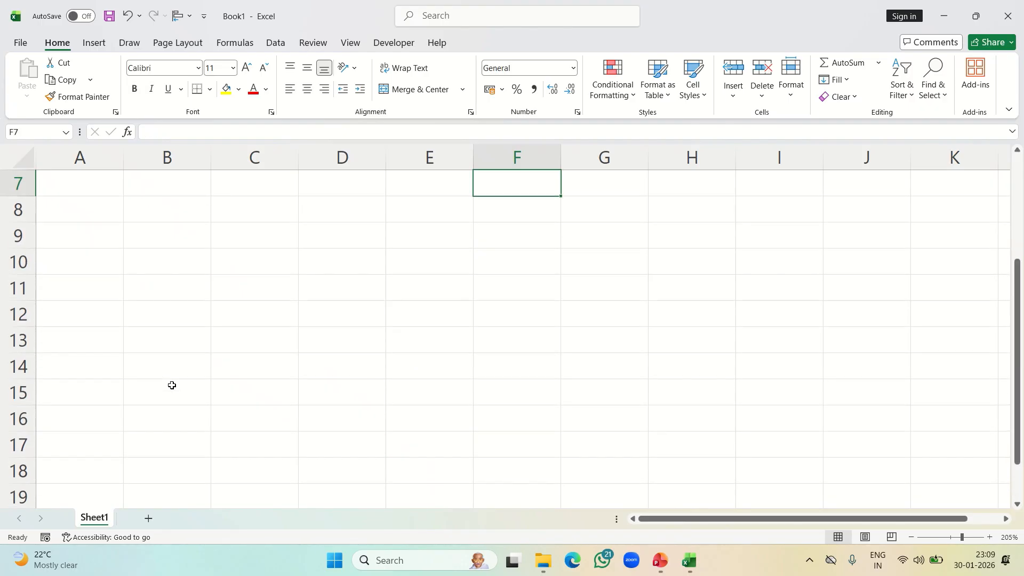
{"action": "left_click", "coordinate": [180, 230]}
{"action": "type", "text": "2."}
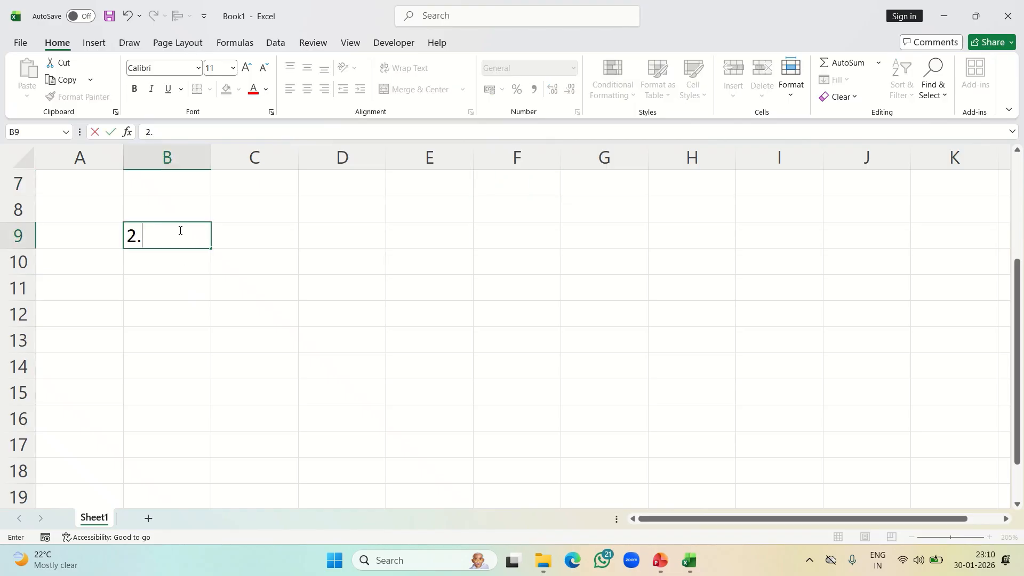
{"action": "type", "text": " edit cell"}
{"action": "key", "text": "Return"}
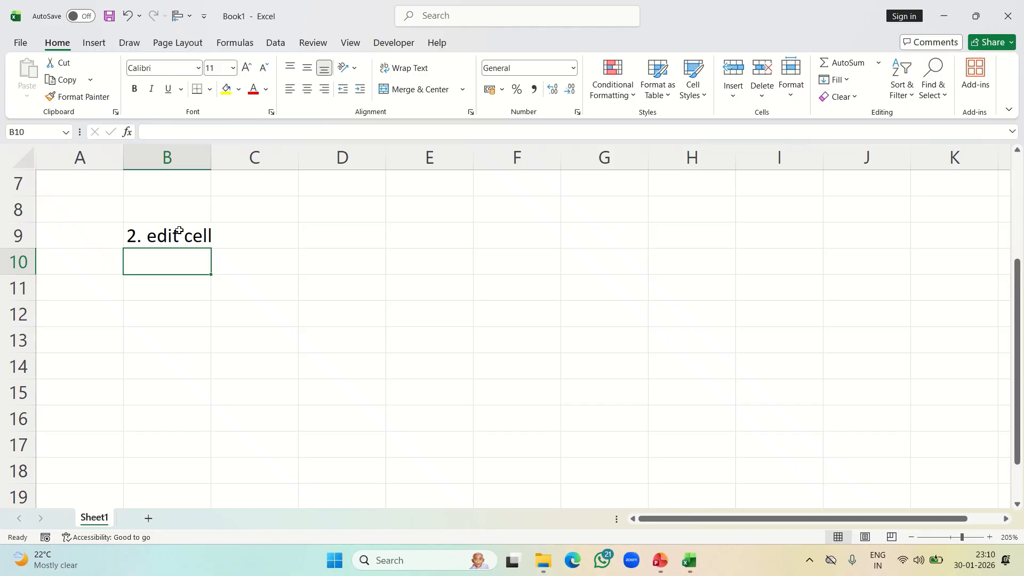
Enter "maths" in B12 and "maks" in C12
{"action": "key", "text": "Down"}
{"action": "key", "text": "Down"}
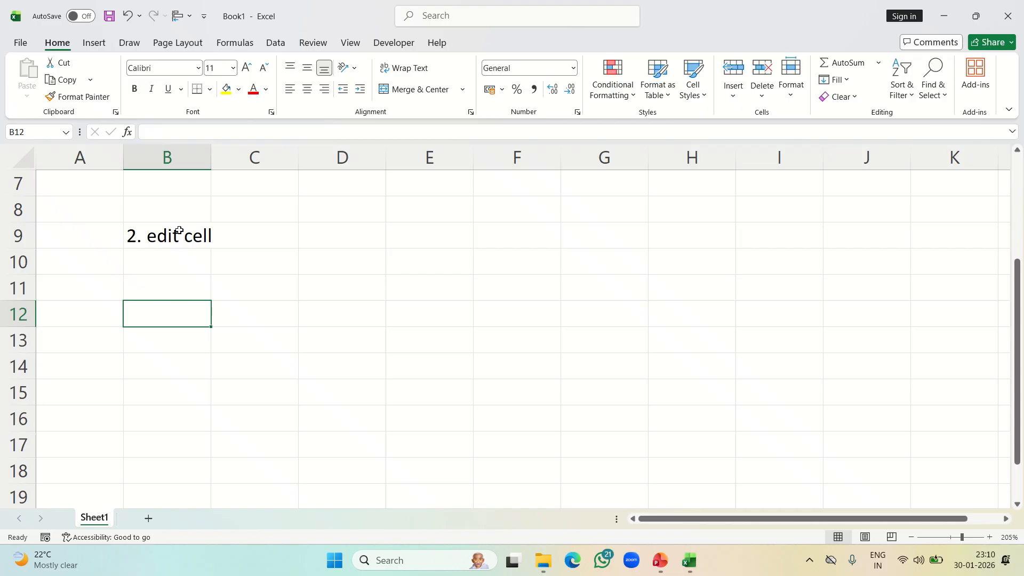
{"action": "type", "text": "maths"}
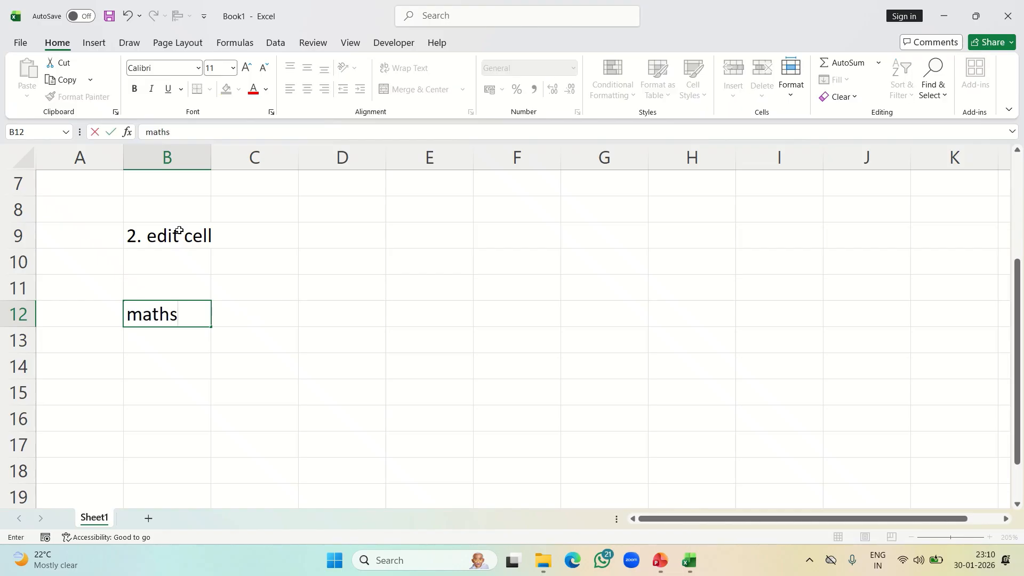
{"action": "key", "text": "Tab"}
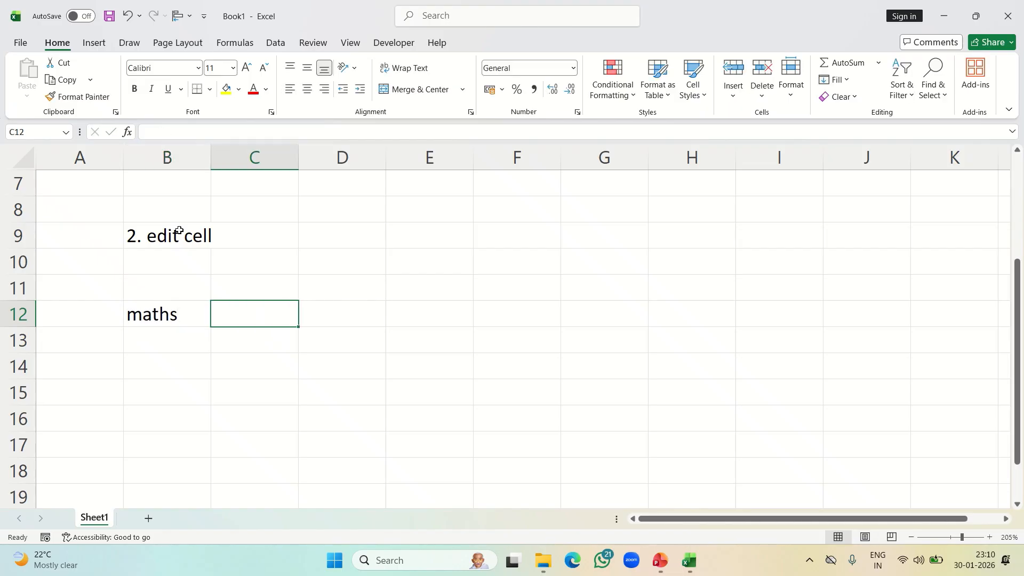
{"action": "type", "text": "phyic"}
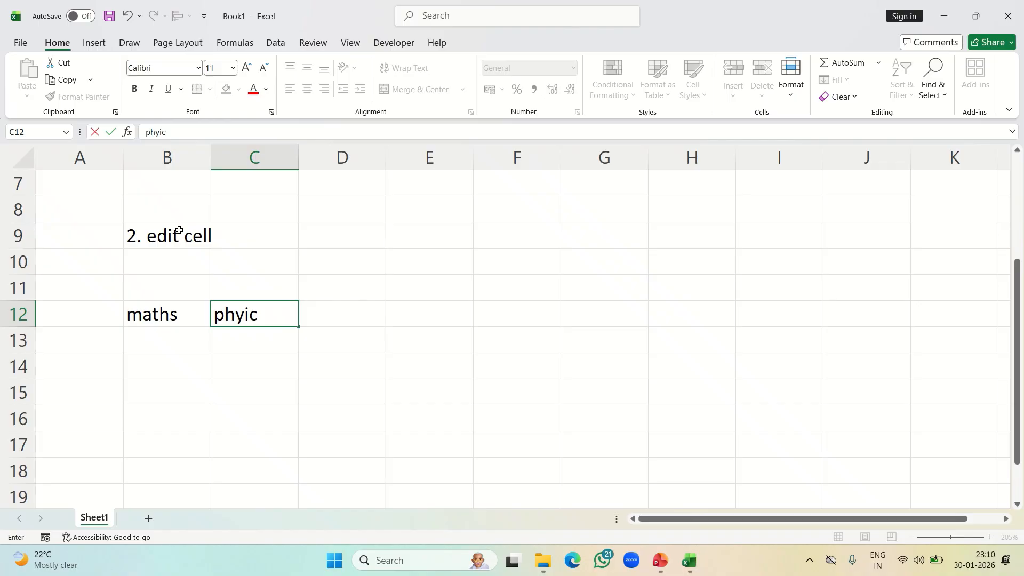
{"action": "type", "text": "s"}
{"action": "key", "text": "BackSpace"}
{"action": "key", "text": "BackSpace"}
{"action": "key", "text": "BackSpace"}
{"action": "key", "text": "BackSpace"}
{"action": "key", "text": "BackSpace"}
{"action": "key", "text": "BackSpace"}
{"action": "type", "text": "maks"}
{"action": "key", "text": "Up"}
{"action": "key", "text": "Down"}
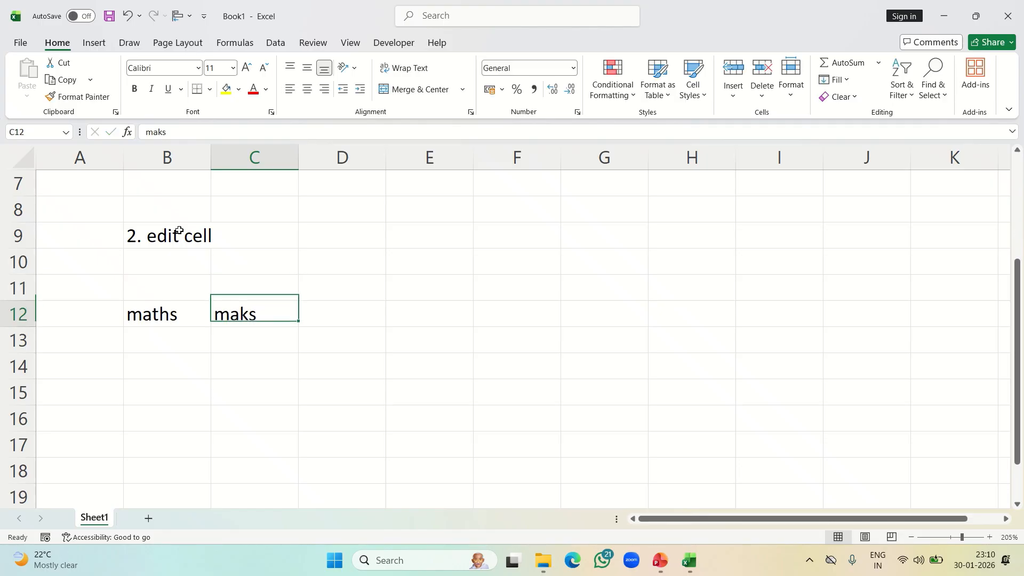
Edit the text in C12 in place, inserting an r to make it "marks"
{"action": "key", "text": "Right"}
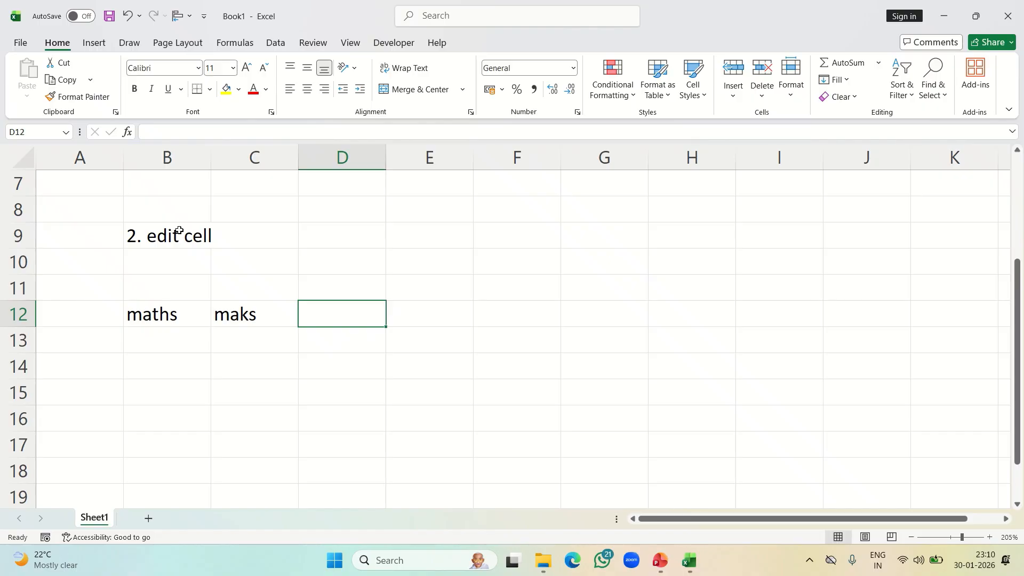
{"action": "key", "text": "Left"}
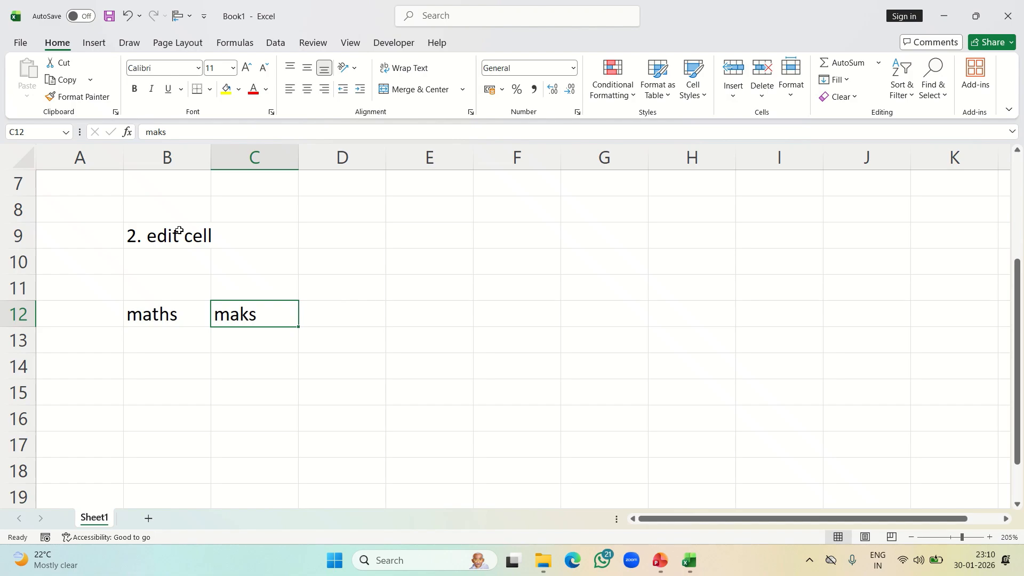
{"action": "key", "text": "Down"}
{"action": "key", "text": "Up"}
{"action": "double_click", "coordinate": [232, 316]}
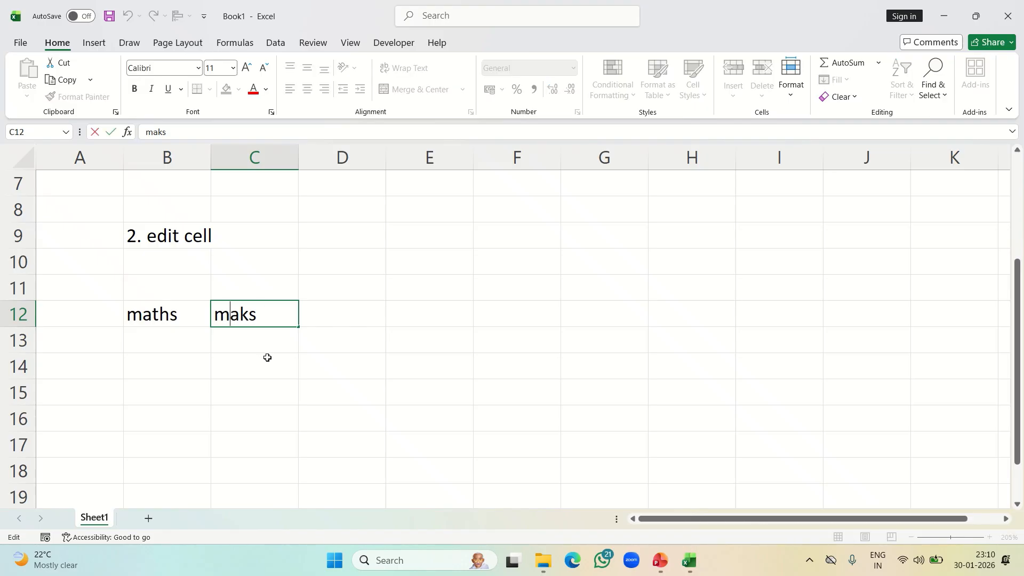
{"action": "key", "text": "Right"}
{"action": "type", "text": "r"}
{"action": "left_click", "coordinate": [280, 385]}
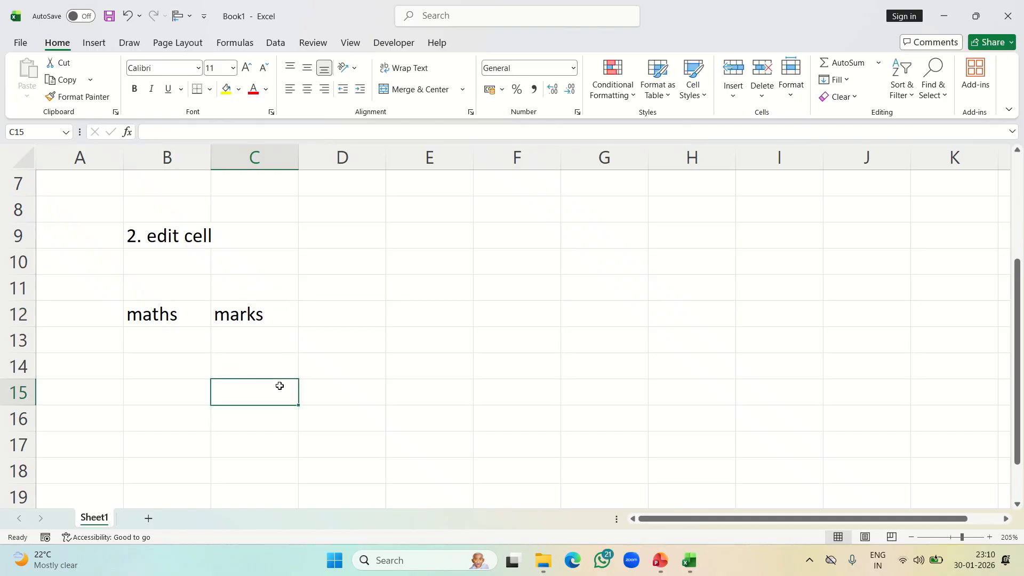
Enter the heading "3. clear cell content" in B15
{"action": "left_click", "coordinate": [255, 319]}
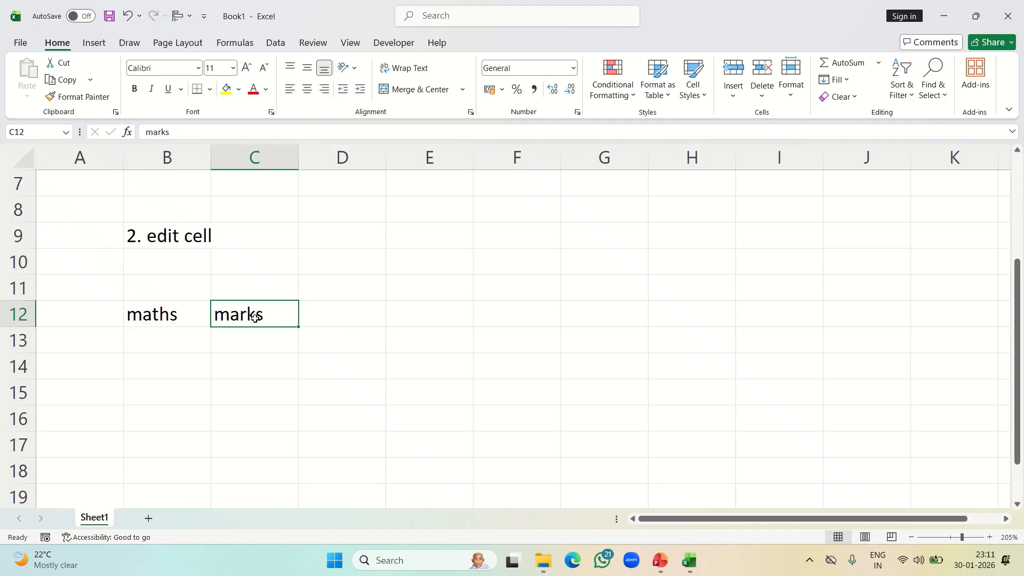
{"action": "left_click", "coordinate": [198, 390]}
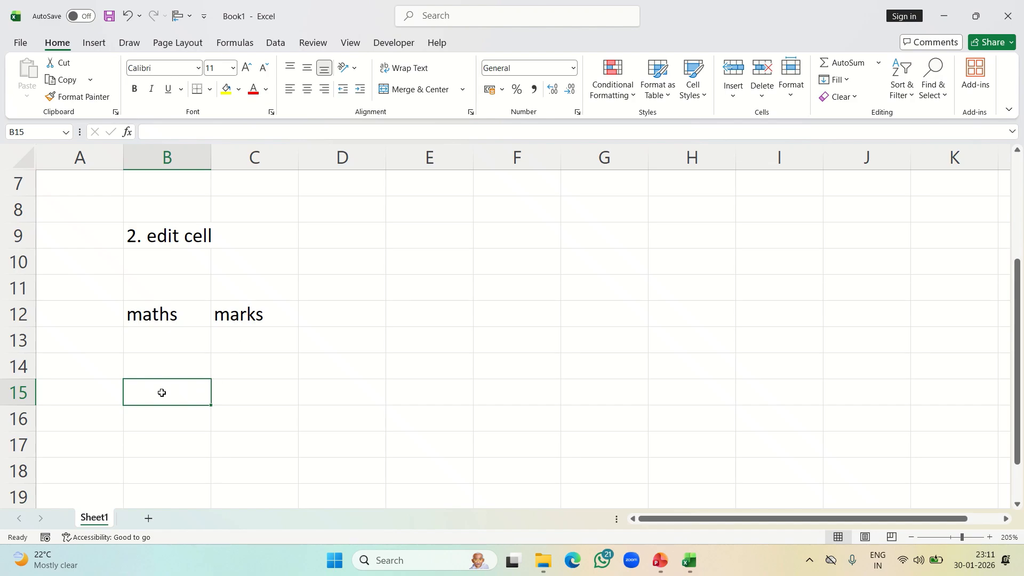
{"action": "type", "text": "3"}
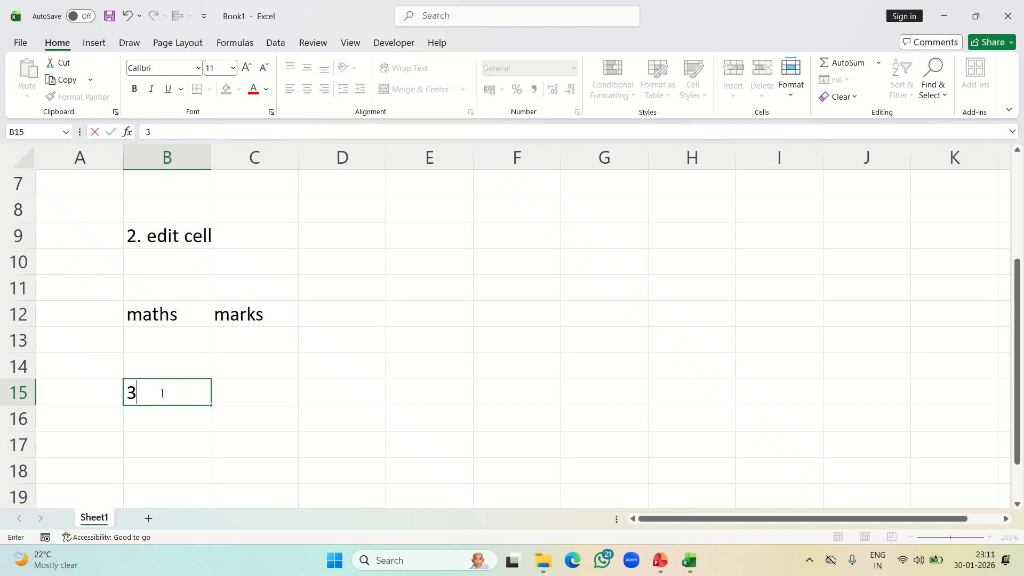
{"action": "type", "text": ". clear cell"}
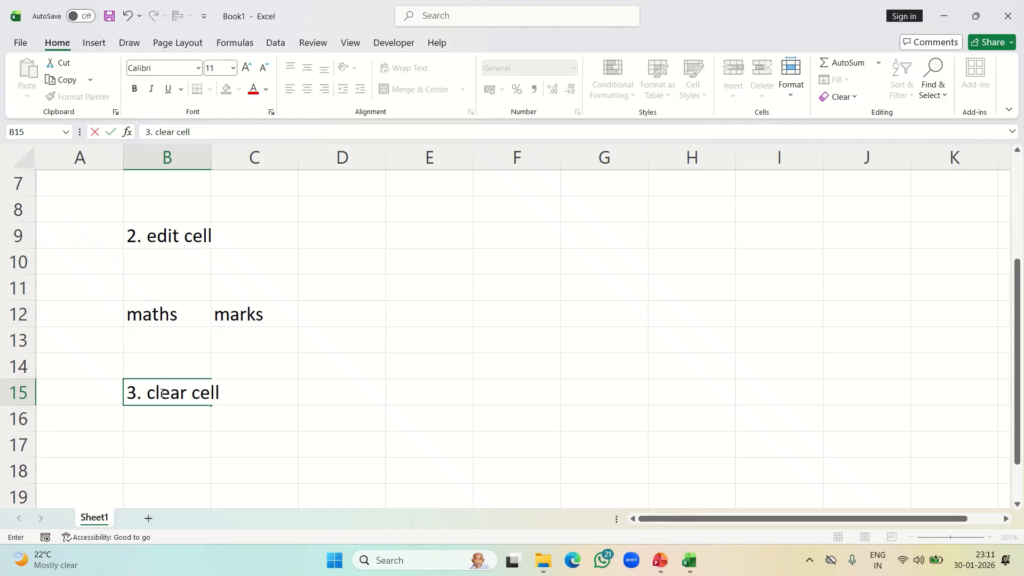
{"action": "type", "text": " content"}
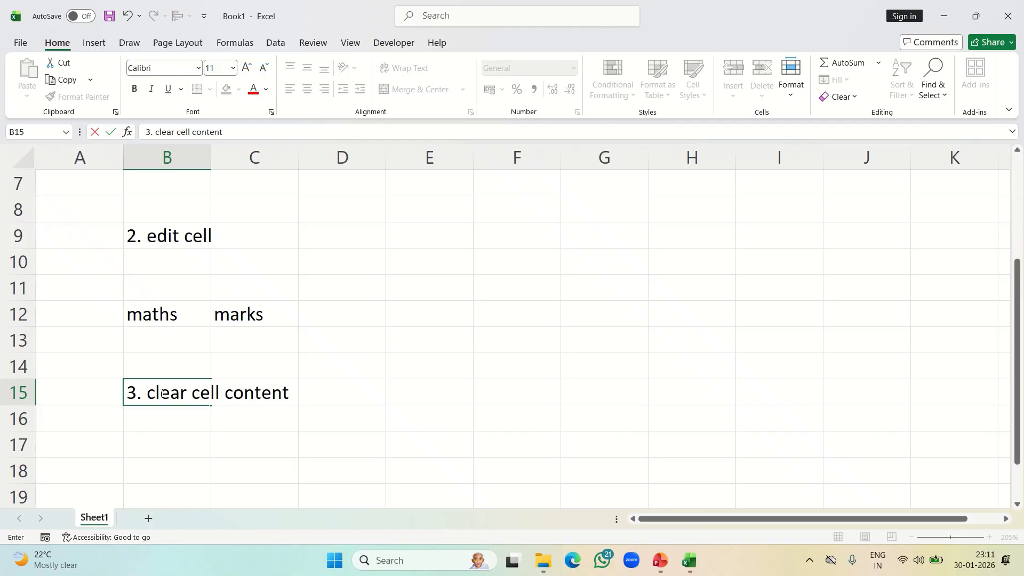
{"action": "key", "text": "Return"}
{"action": "key", "text": "Return"}
{"action": "key", "text": "Return"}
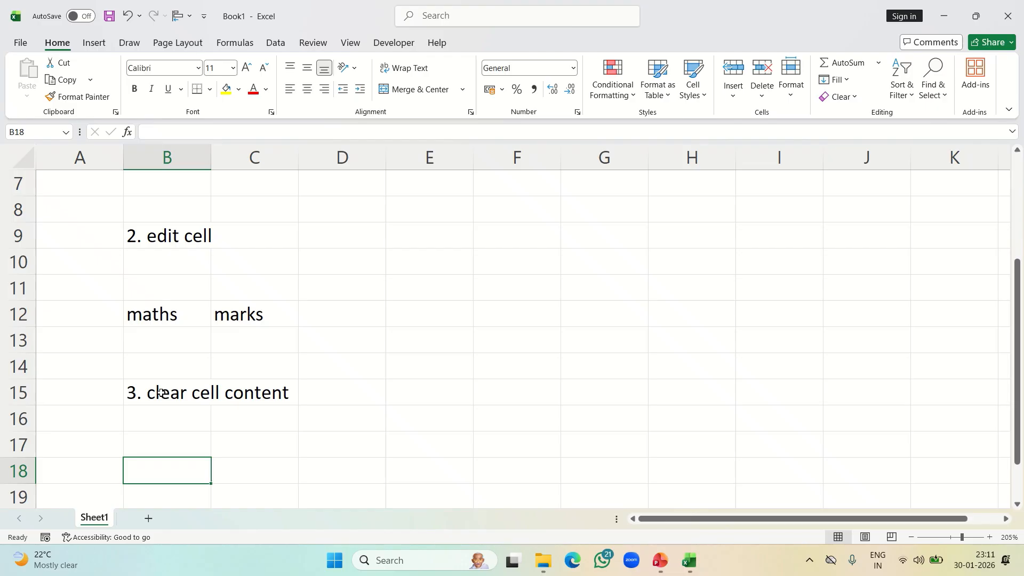
Enter 12233 in B17, then clear that cell's content
{"action": "key", "text": "Up"}
{"action": "type", "text": "12233"}
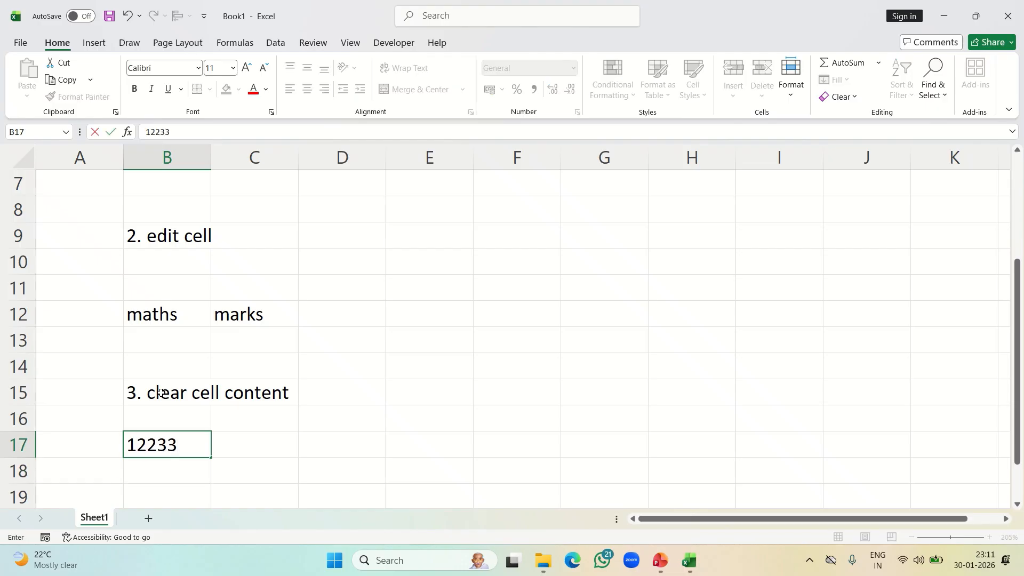
{"action": "key", "text": "Up"}
{"action": "key", "text": "Down"}
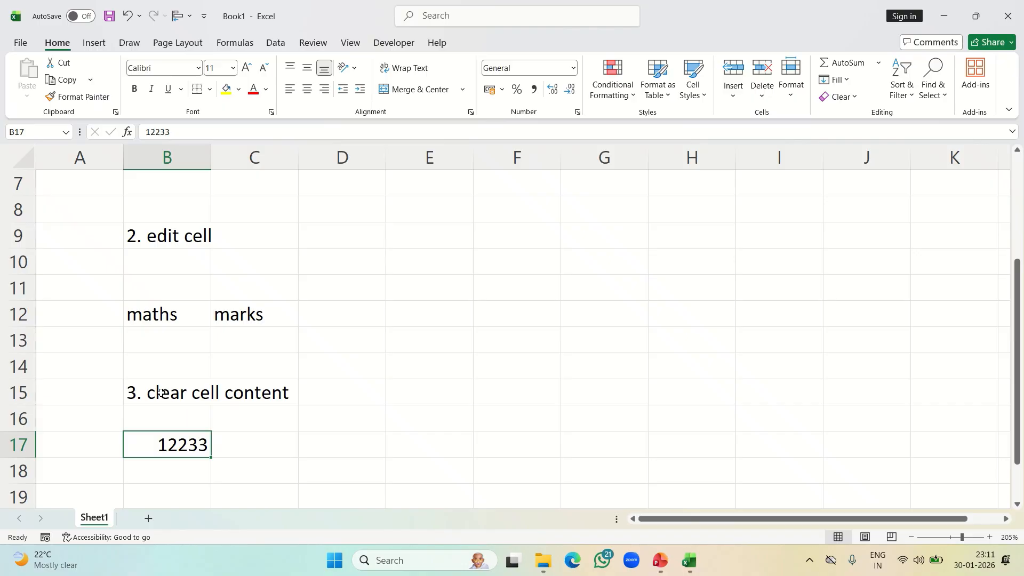
{"action": "key", "text": "Delete"}
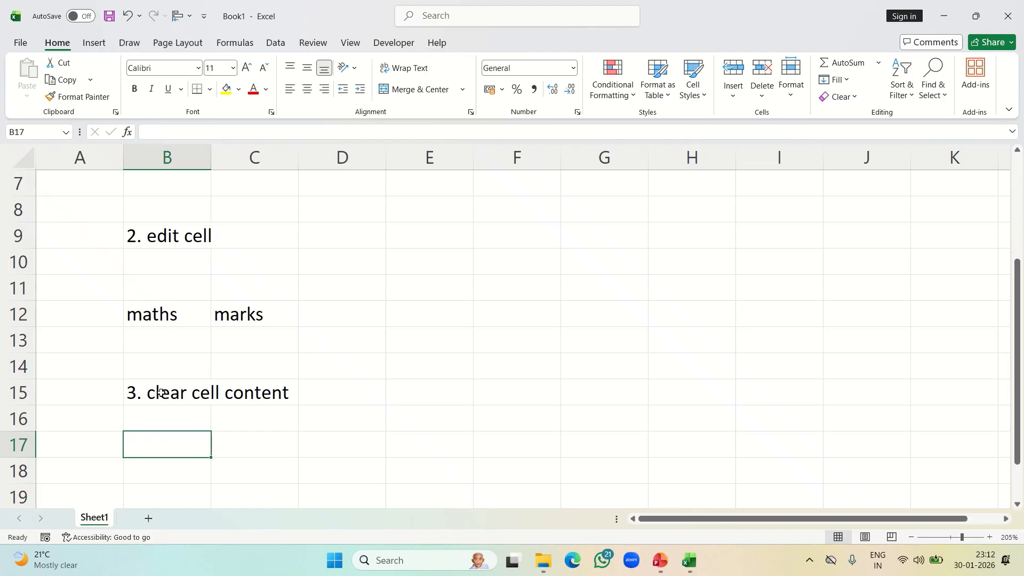
Enter the heading "4. copy, cut and paste" in B28
{"action": "key", "text": "Down"}
{"action": "key", "text": "Down"}
{"action": "key", "text": "Down"}
{"action": "key", "text": "Down"}
{"action": "key", "text": "Down"}
{"action": "key", "text": "Down"}
{"action": "key", "text": "Down"}
{"action": "key", "text": "Down"}
{"action": "key", "text": "Down"}
{"action": "key", "text": "Down"}
{"action": "key", "text": "Down"}
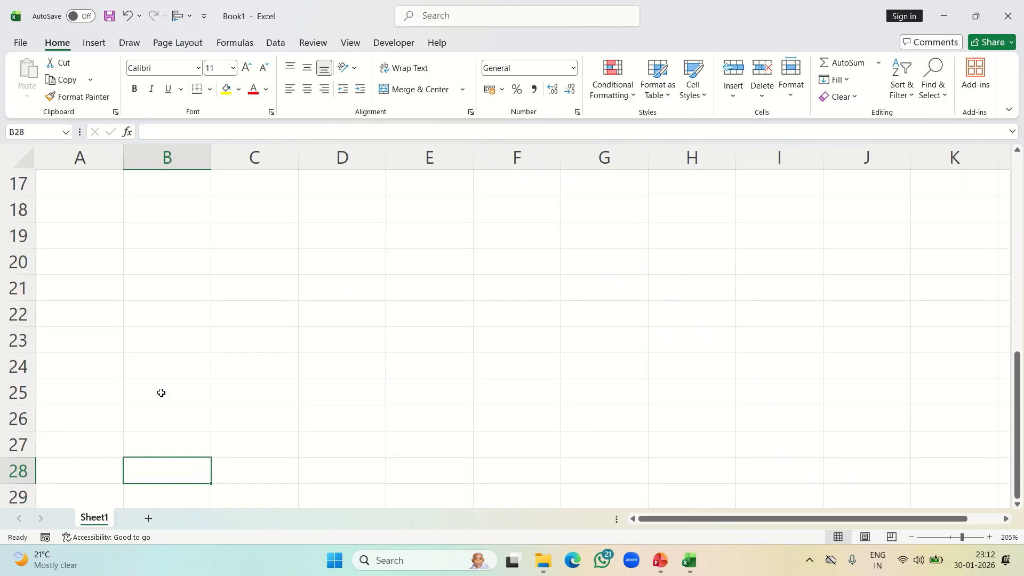
{"action": "type", "text": "4."}
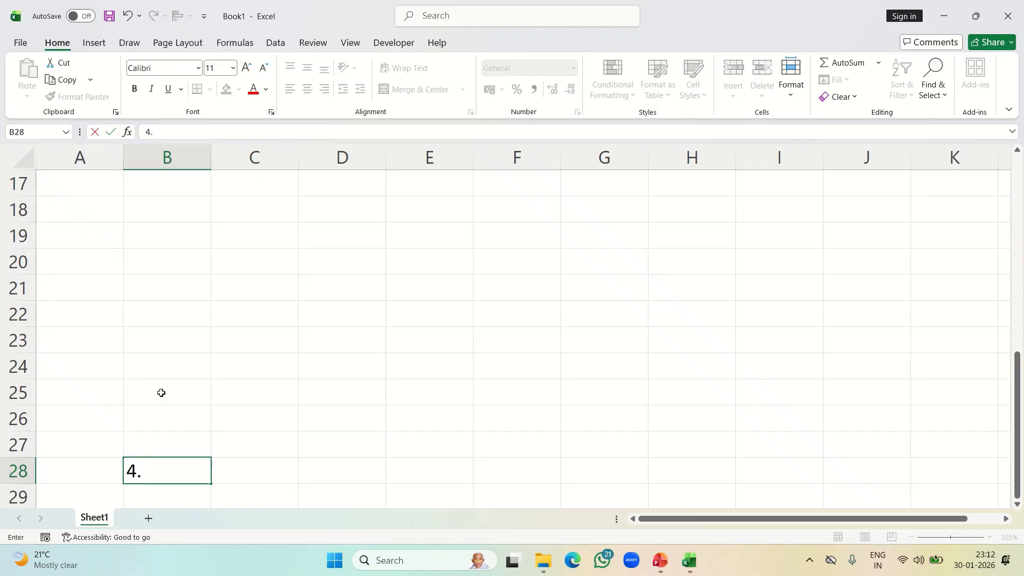
{"action": "type", "text": " copy"}
{"action": "scroll", "coordinate": [18, 256], "scroll_direction": "down", "scroll_amount": 4}
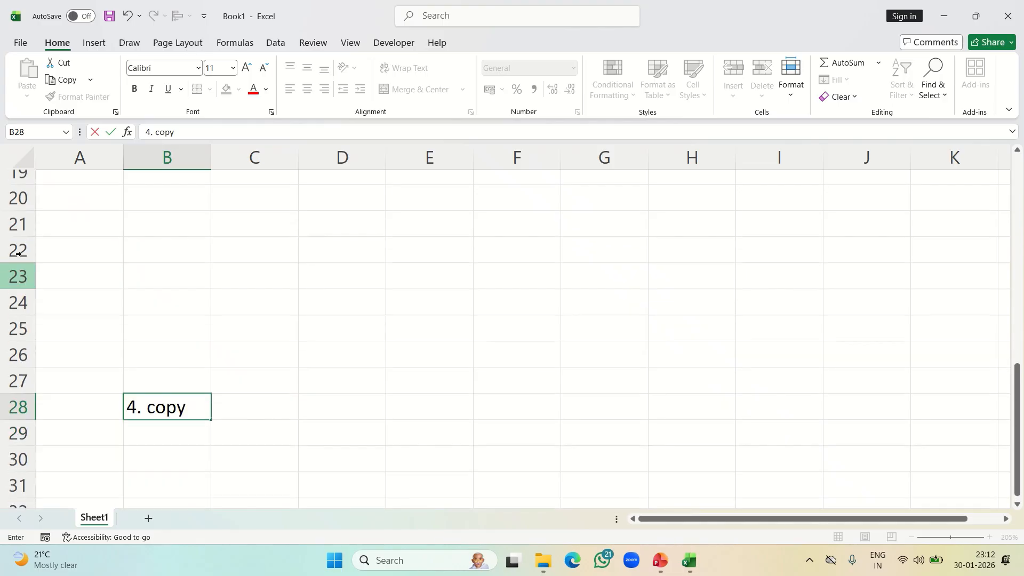
{"action": "scroll", "coordinate": [17, 257], "scroll_direction": "up", "scroll_amount": 1}
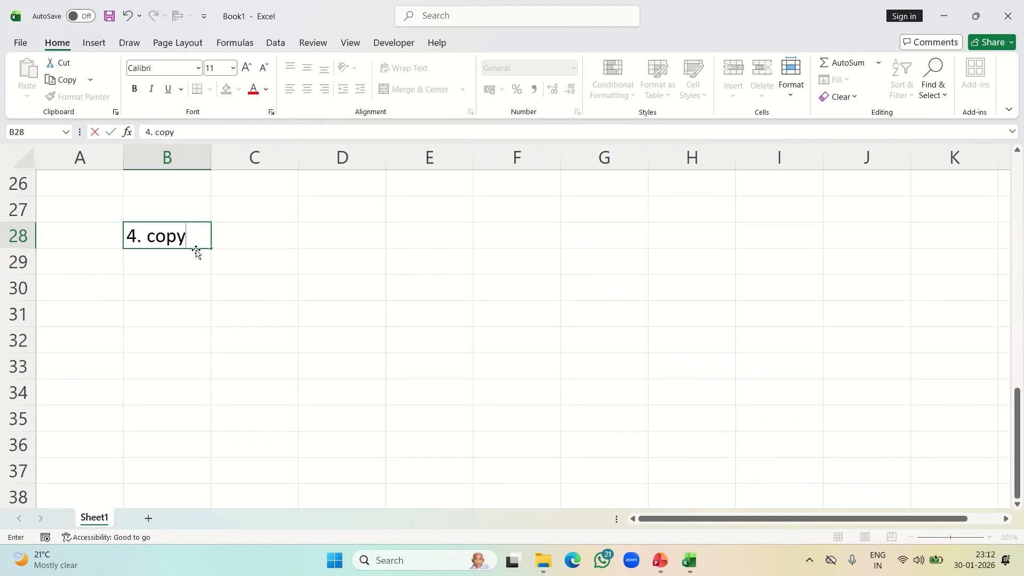
{"action": "type", "text": ", cut and "}
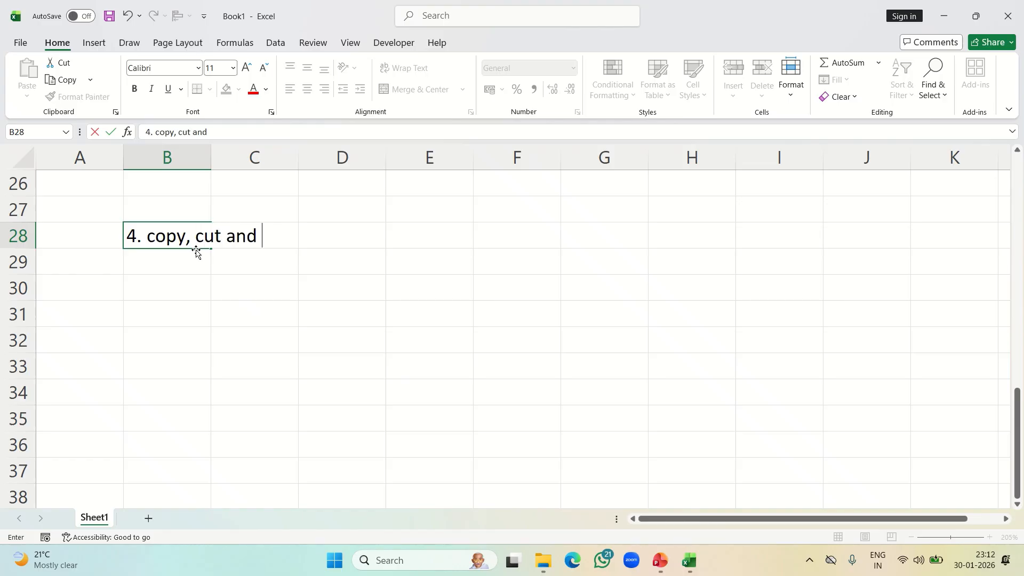
{"action": "type", "text": "paste"}
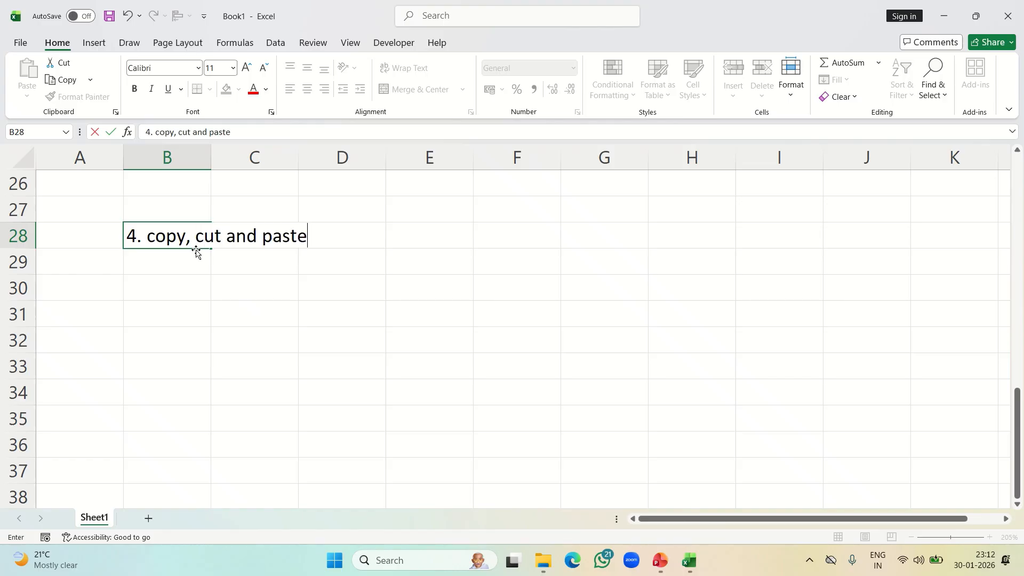
{"action": "key", "text": "Return"}
{"action": "key", "text": "Return"}
{"action": "key", "text": "Return"}
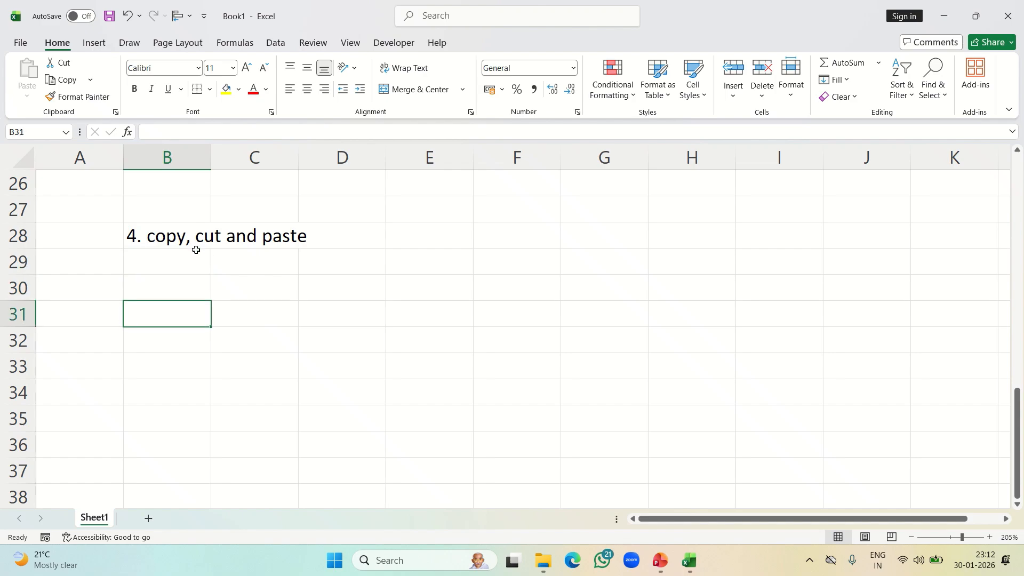
Enter "copy" in B31 and move two cells across to D31
{"action": "type", "text": "copy"}
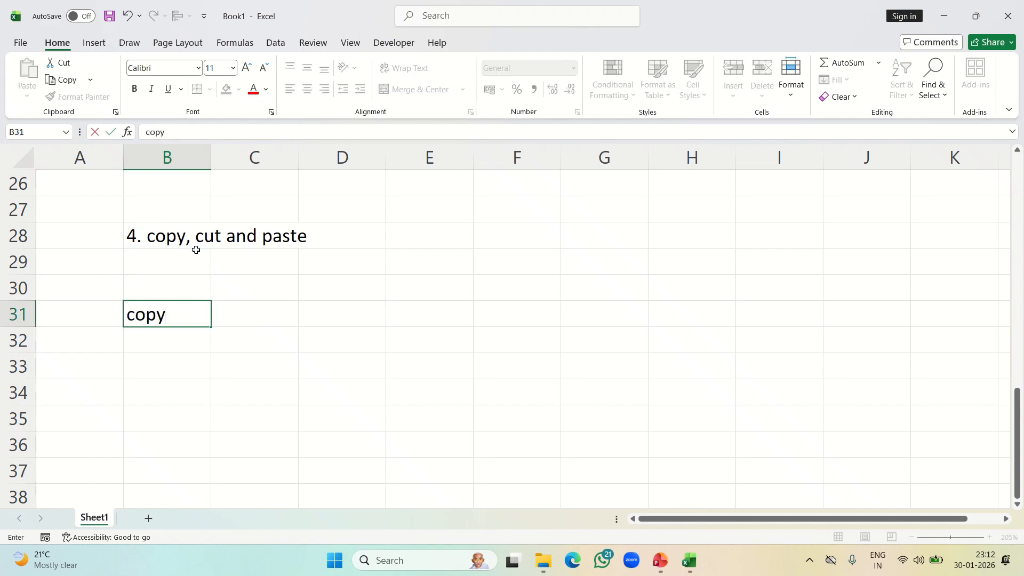
{"action": "key", "text": "Tab"}
{"action": "key", "text": "Tab"}
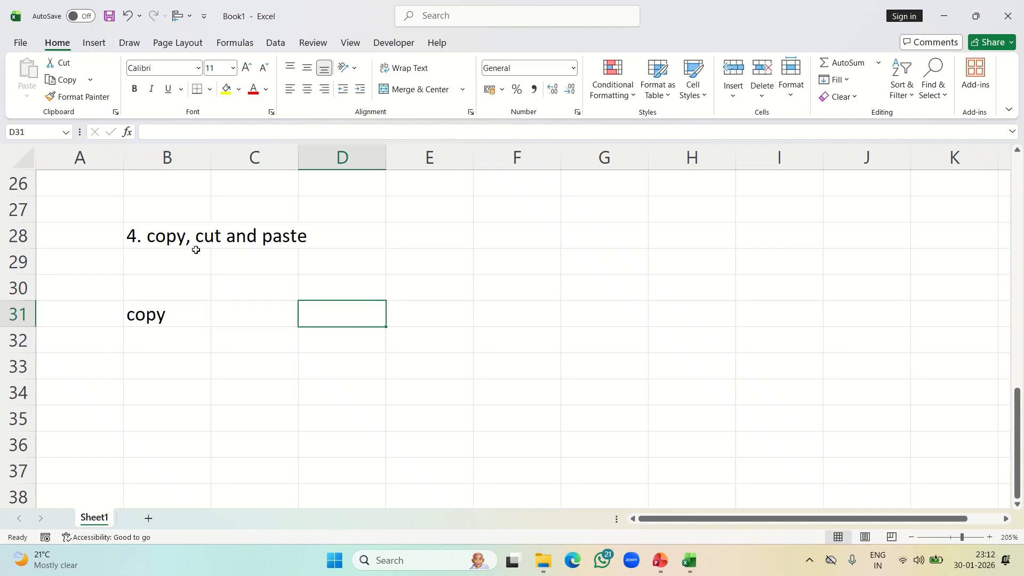
Enter "cut" in D31 and "paste" in F31
{"action": "type", "text": "cut"}
{"action": "key", "text": "Tab"}
{"action": "key", "text": "Tab"}
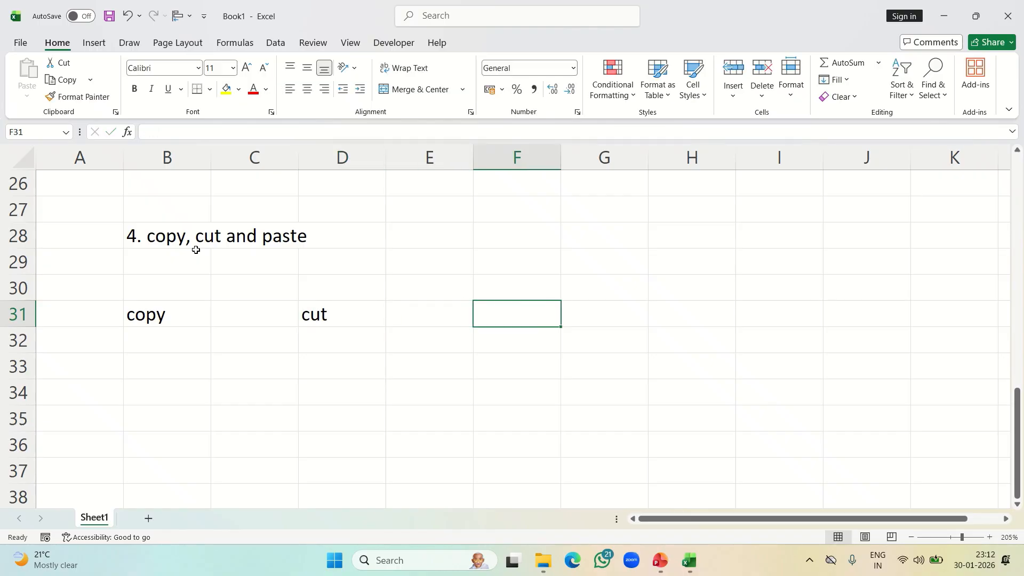
{"action": "type", "text": "paste"}
{"action": "key", "text": "Return"}
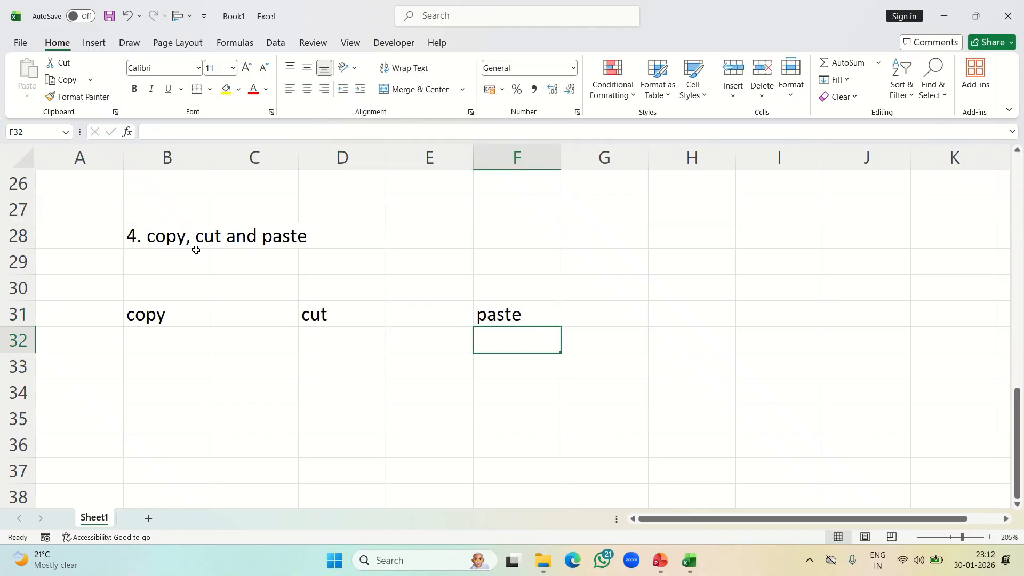
Enter the number 123 in B32, just below "copy"
{"action": "key", "text": "Left"}
{"action": "key", "text": "Left"}
{"action": "key", "text": "Left"}
{"action": "key", "text": "Left"}
{"action": "key", "text": "Down"}
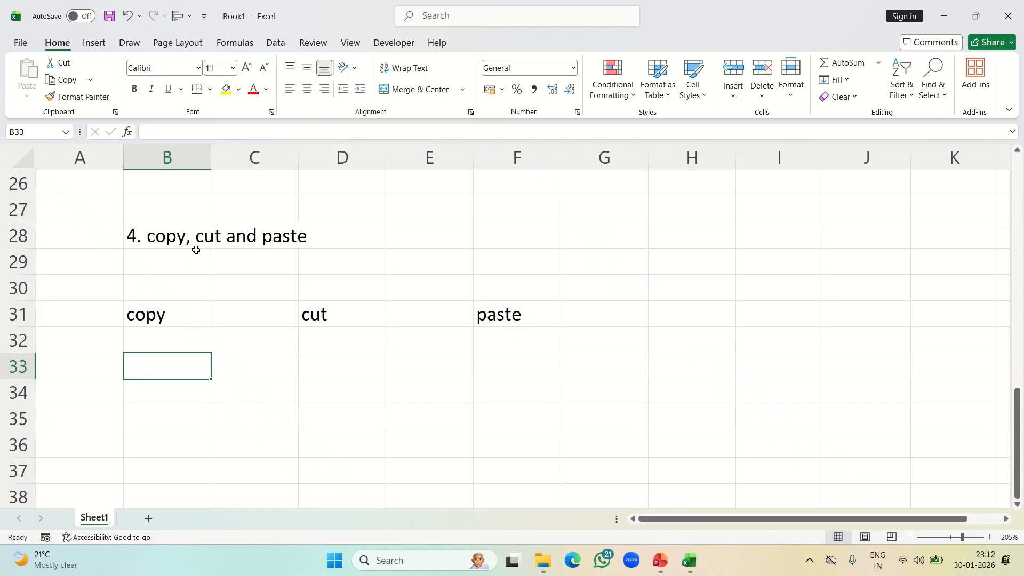
{"action": "key", "text": "Up"}
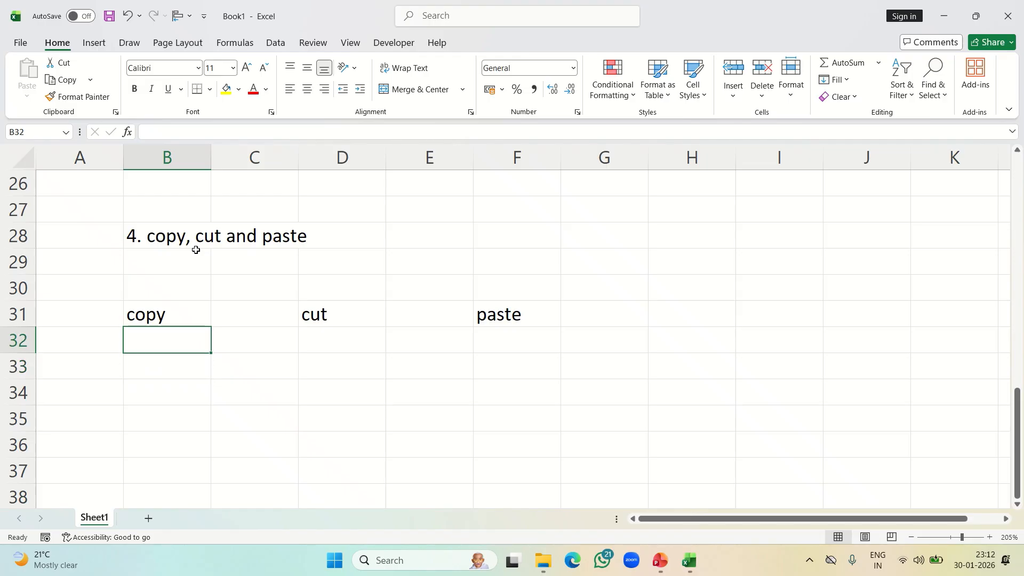
{"action": "key", "text": "Down"}
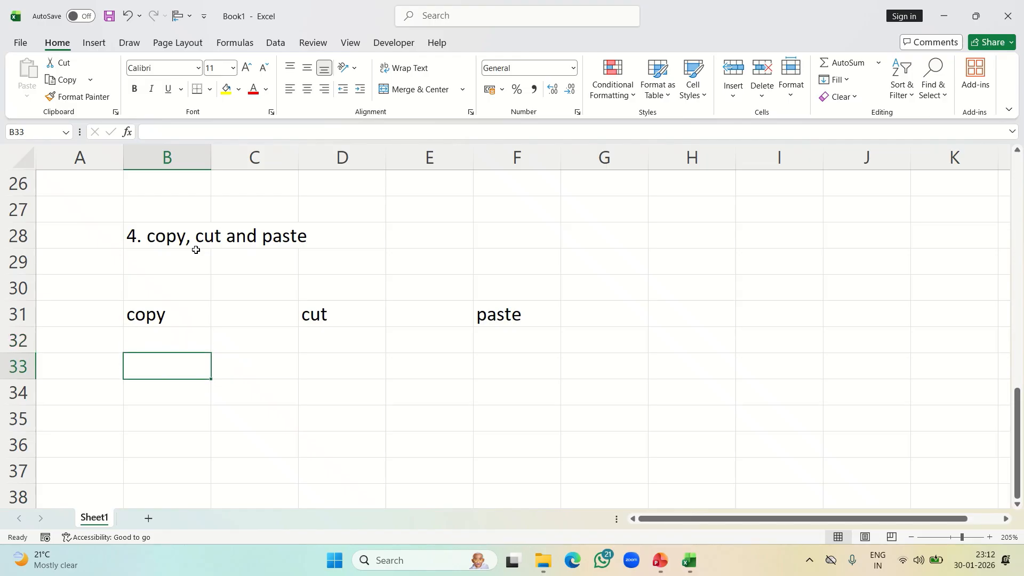
{"action": "key", "text": "Up"}
{"action": "type", "text": "123"}
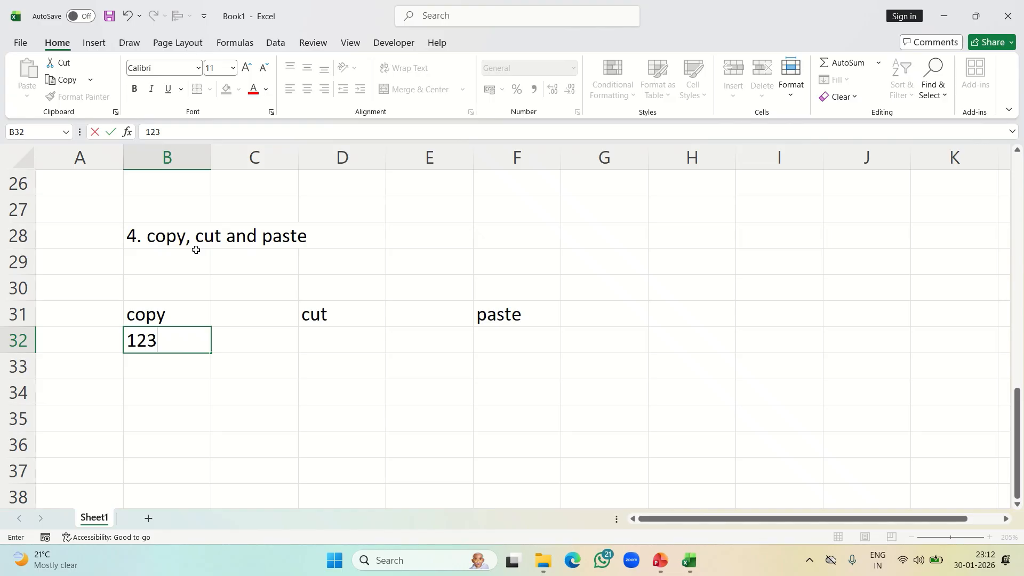
{"action": "key", "text": "Return"}
{"action": "key", "text": "Up"}
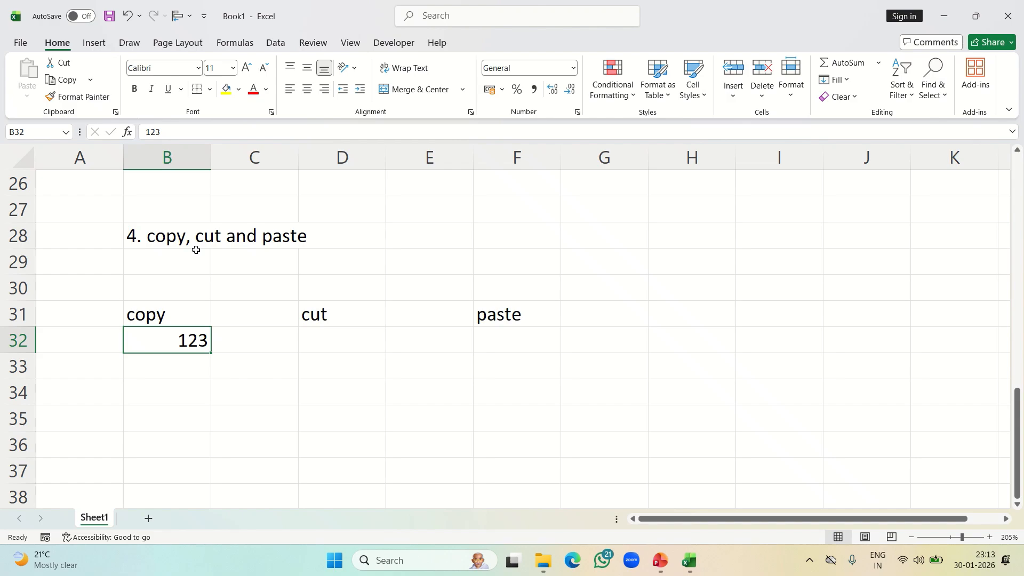
Enter "ctrl+c" in B34
{"action": "left_click", "coordinate": [163, 386]}
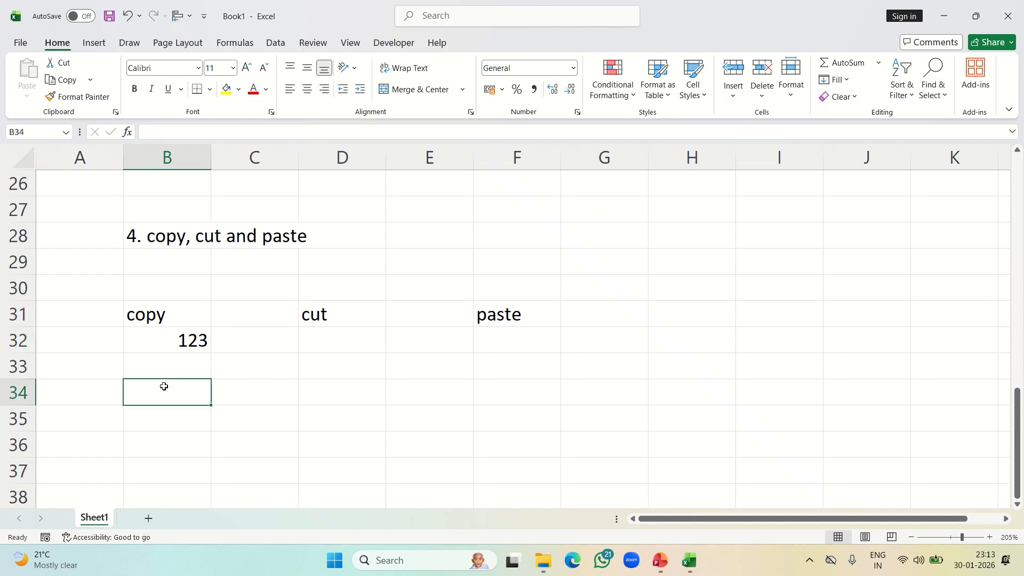
{"action": "type", "text": "ctr"}
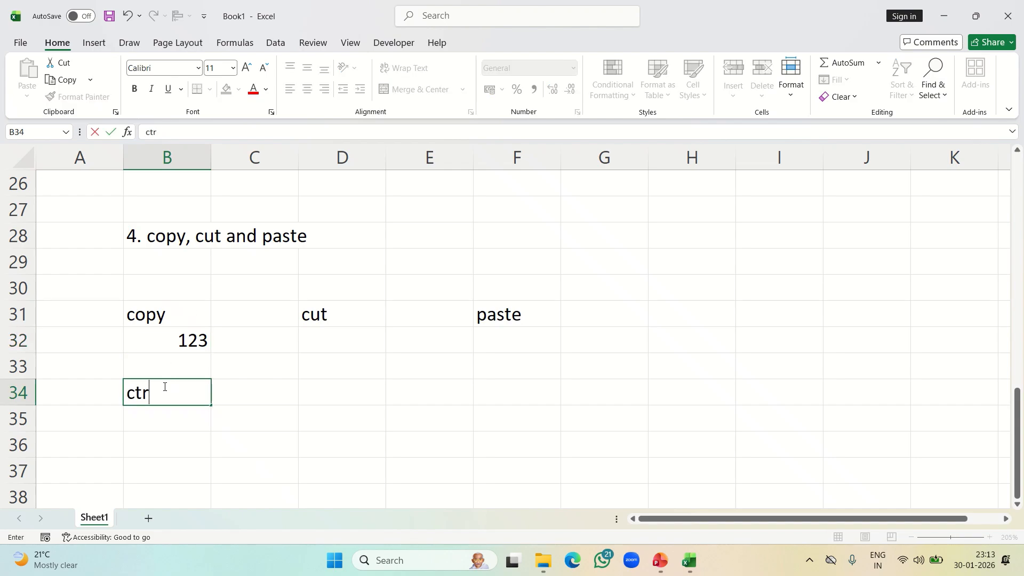
{"action": "type", "text": "l+c"}
{"action": "left_click", "coordinate": [187, 418]}
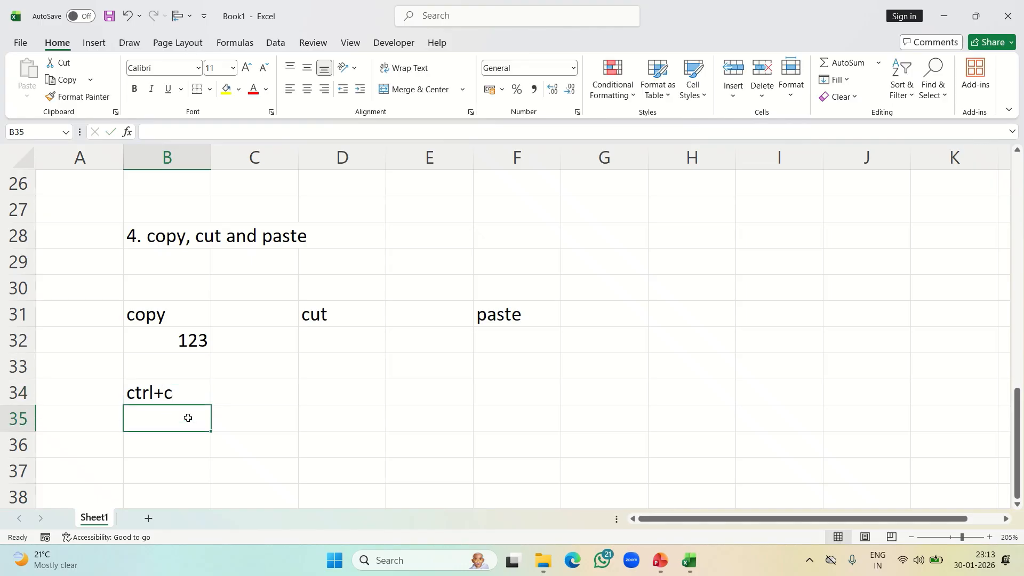
Enter "shortcut key" in C34, fixing the spacing between the words
{"action": "left_click", "coordinate": [182, 388]}
{"action": "left_click", "coordinate": [229, 398]}
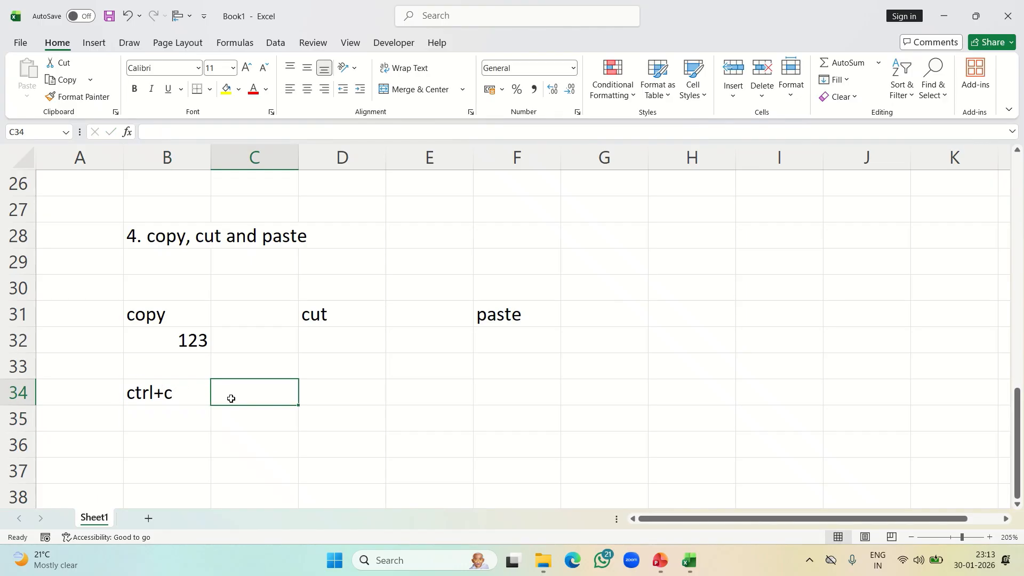
{"action": "type", "text": "short "}
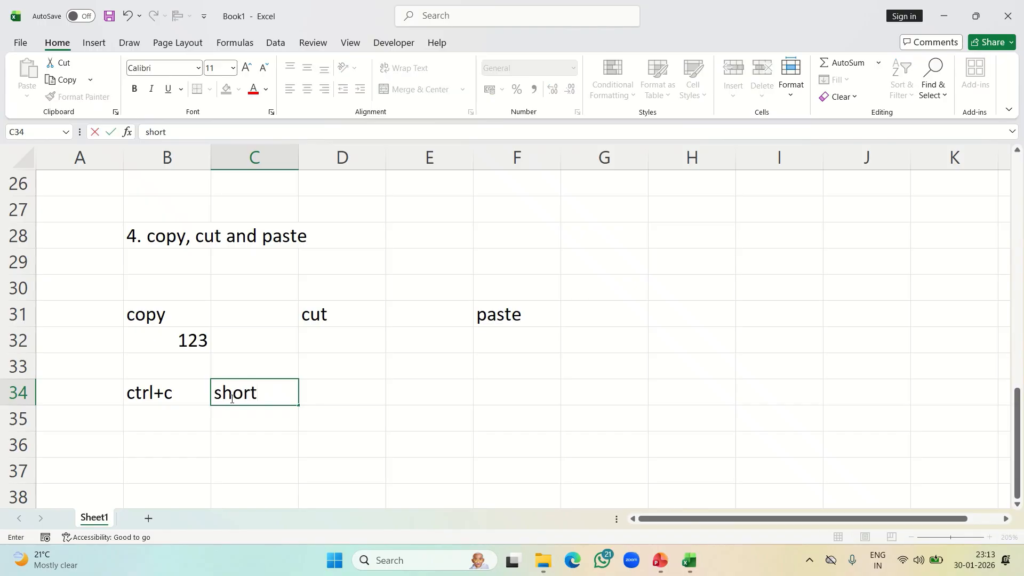
{"action": "type", "text": "cutkey"}
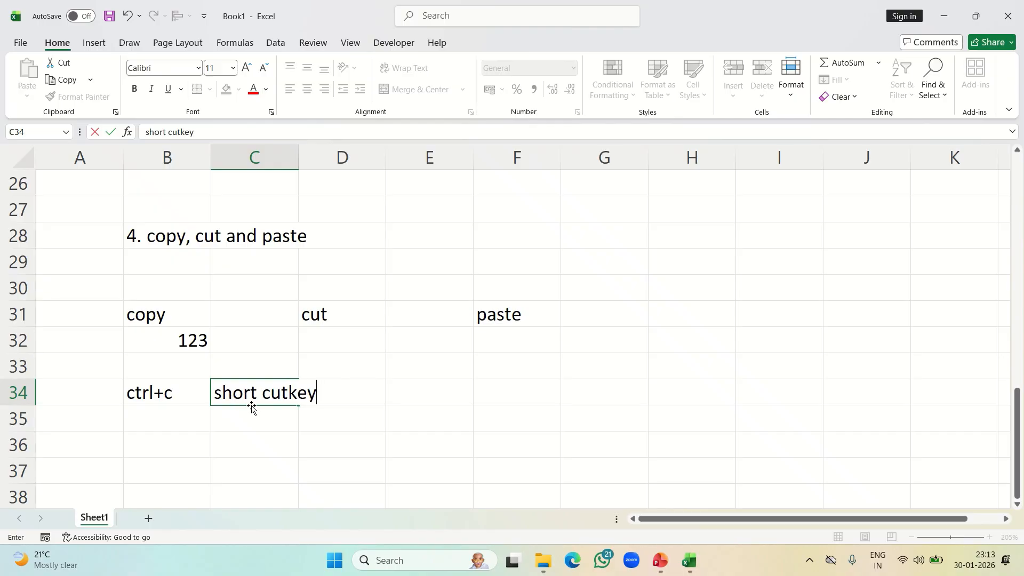
{"action": "left_click", "coordinate": [267, 395]}
{"action": "key", "text": "BackSpace"}
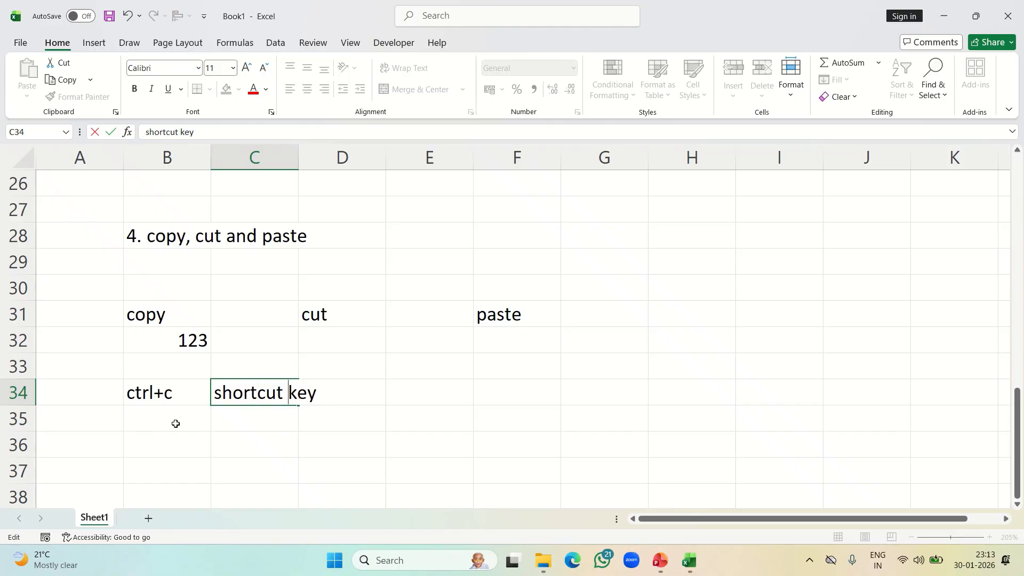
{"action": "left_click", "coordinate": [302, 437]}
{"action": "left_click", "coordinate": [151, 424]}
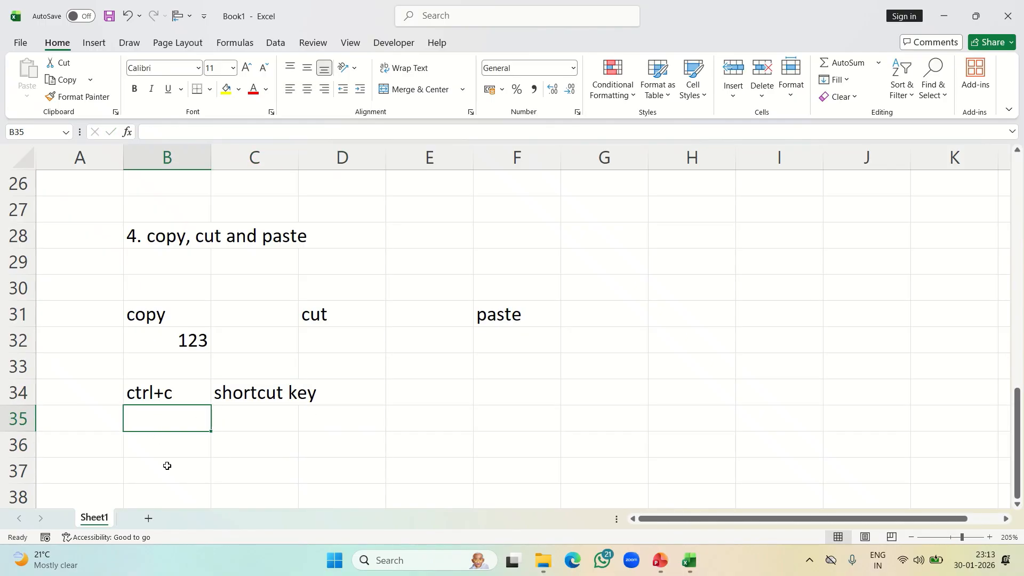
Enter "ctrl+x" in B36
{"action": "left_click", "coordinate": [156, 446]}
{"action": "type", "text": "ctrl"}
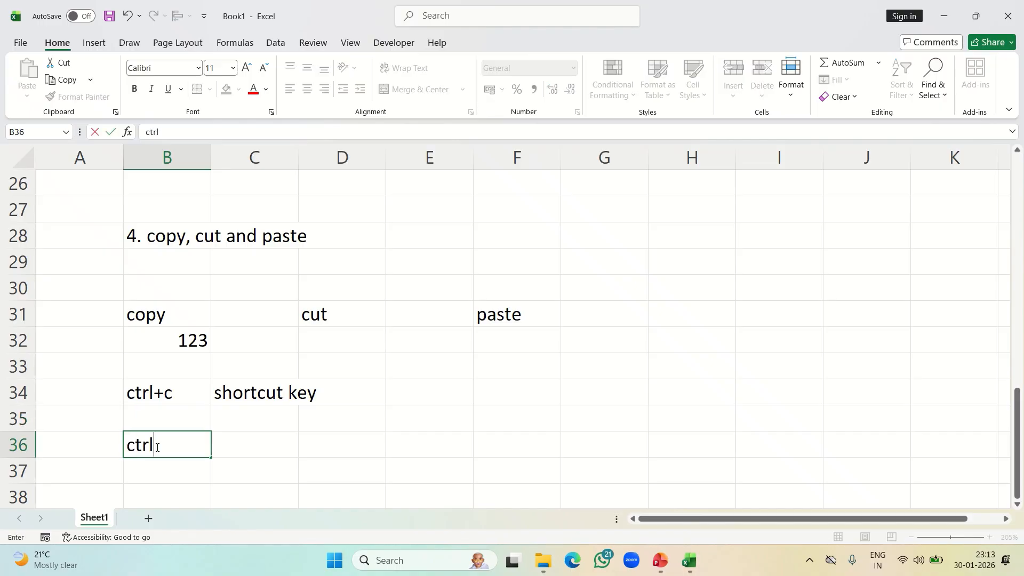
{"action": "type", "text": "+x"}
{"action": "left_click", "coordinate": [253, 446]}
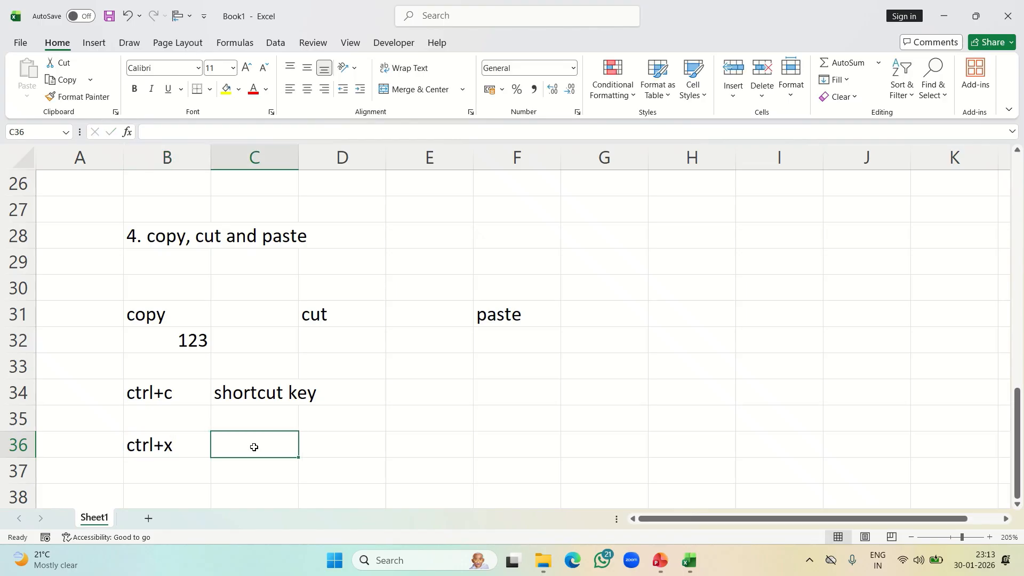
Copy the "shortcut key" text from C34 and paste it into C36
{"action": "left_click", "coordinate": [259, 395]}
{"action": "key", "text": "ctrl+c"}
{"action": "left_click", "coordinate": [251, 439]}
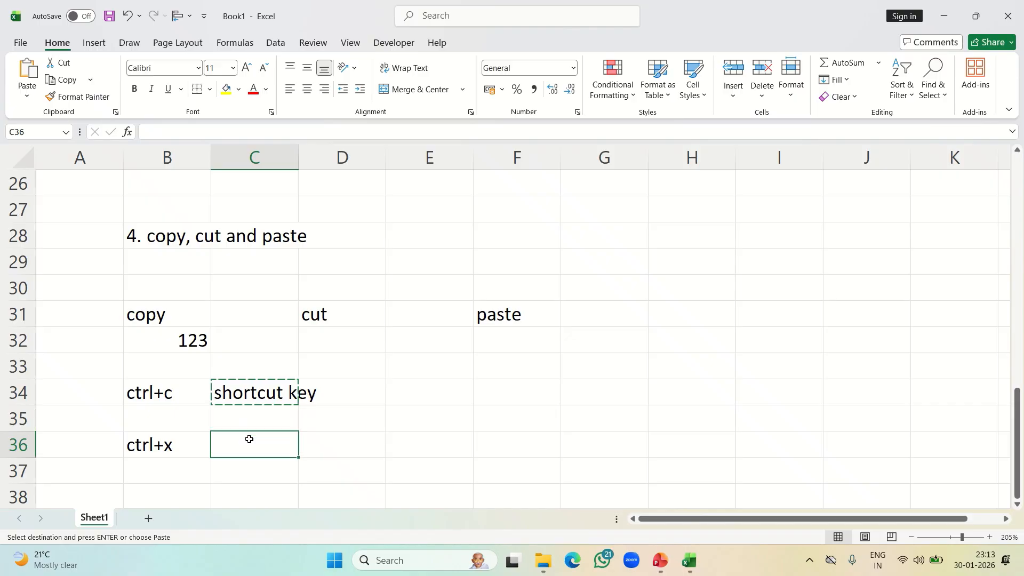
{"action": "key", "text": "ctrl+v"}
Label A34 as "copy" and A36 as "cut"
{"action": "left_click", "coordinate": [73, 394]}
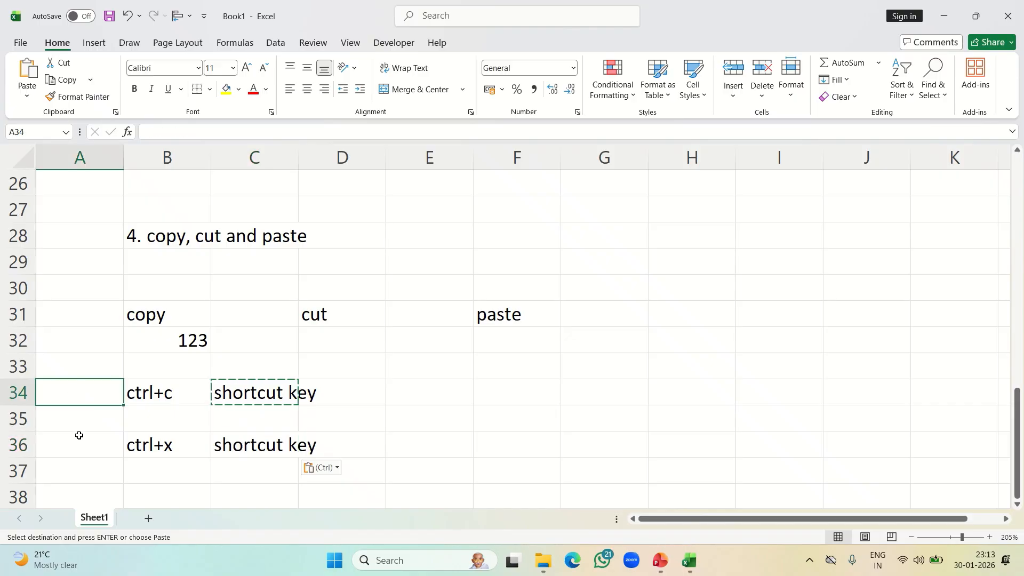
{"action": "type", "text": "copy"}
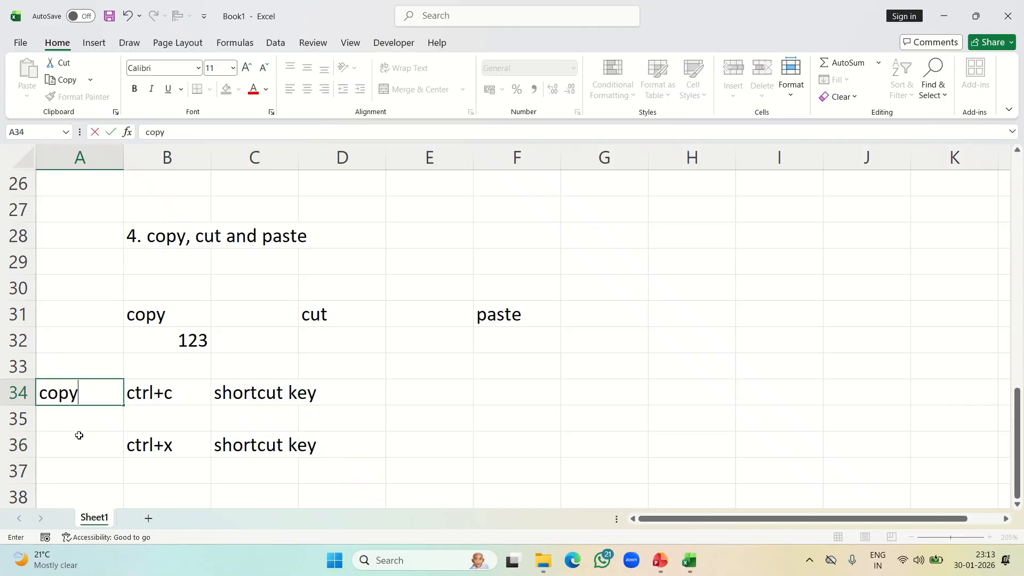
{"action": "left_click", "coordinate": [78, 434]}
{"action": "type", "text": "cut"}
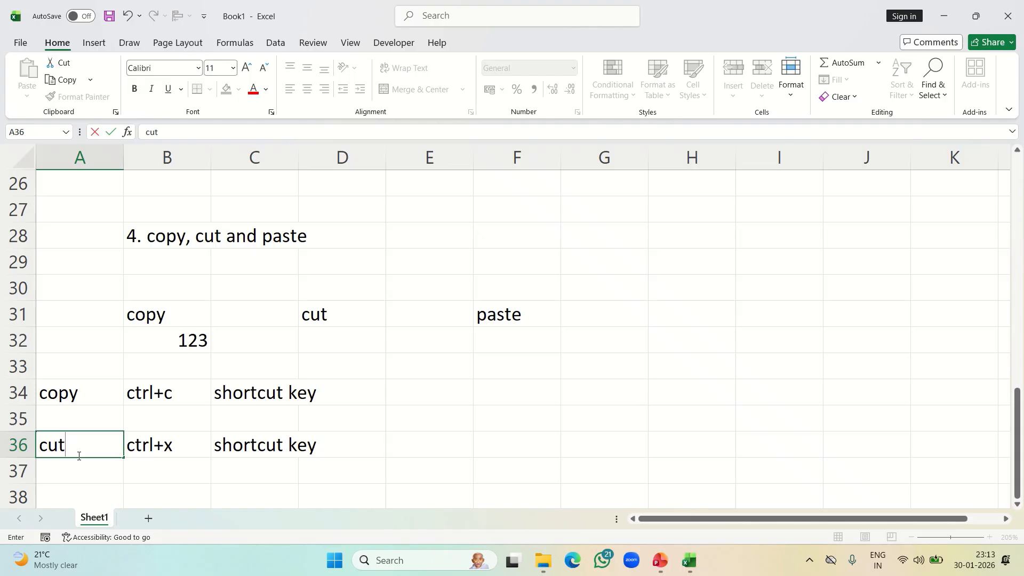
{"action": "left_click", "coordinate": [345, 462]}
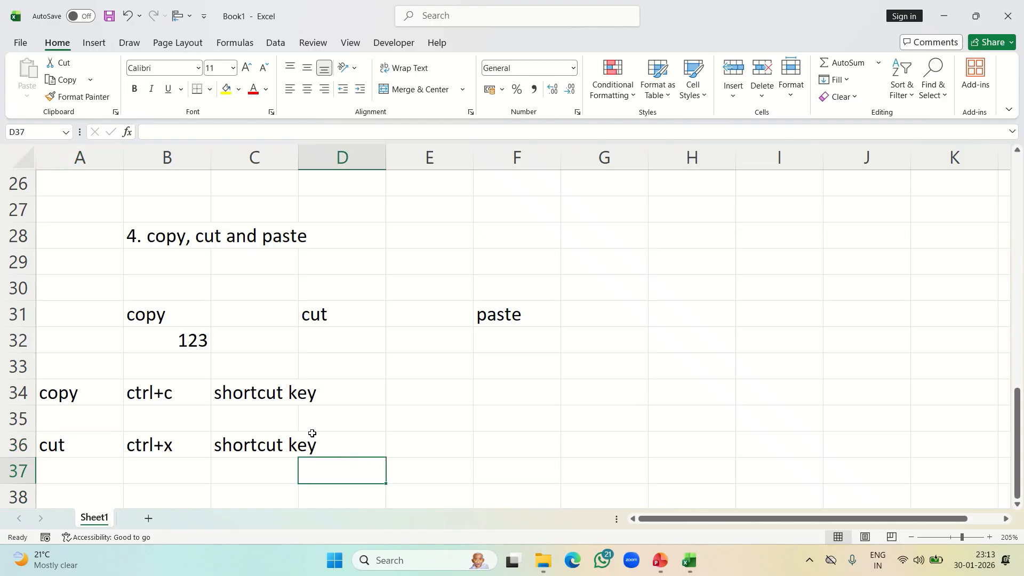
Enter "ctrl +v" in B38
{"action": "scroll", "coordinate": [312, 433], "scroll_direction": "down", "scroll_amount": 2}
{"action": "left_click_drag", "start_coordinate": [153, 323], "coordinate": [155, 350]}
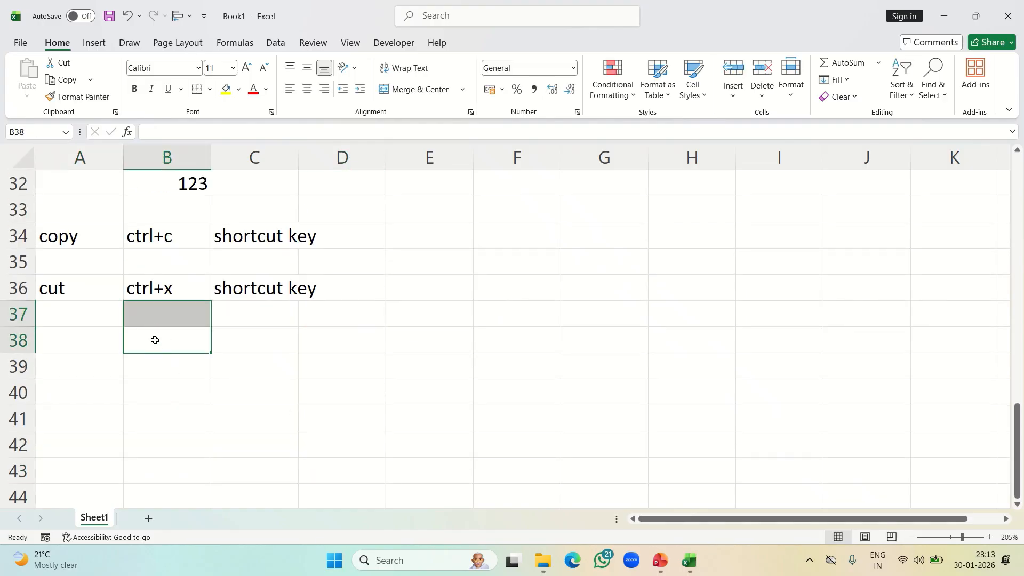
{"action": "left_click", "coordinate": [154, 338]}
{"action": "type", "text": "ctr"}
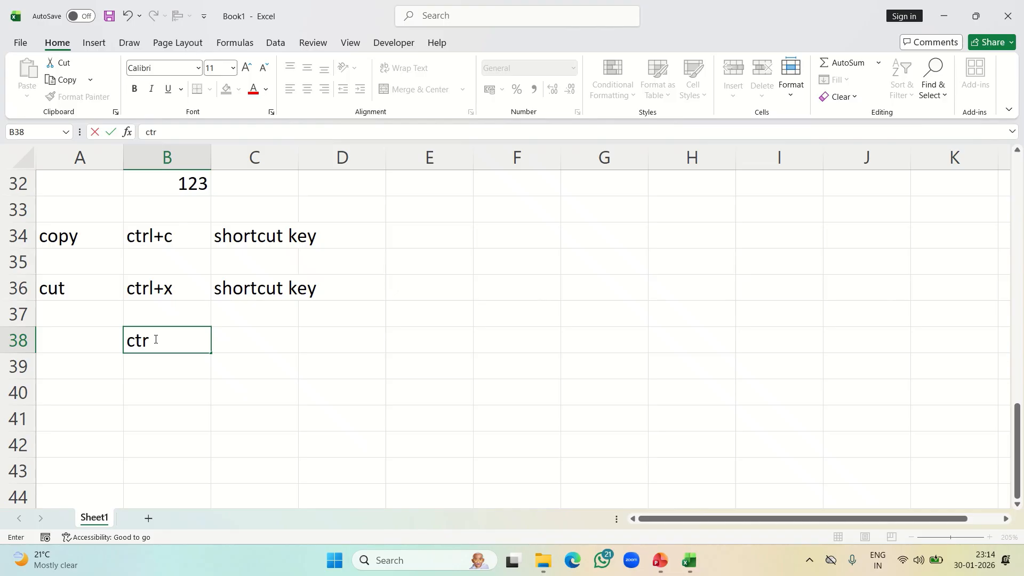
{"action": "type", "text": "l +v"}
{"action": "left_click", "coordinate": [244, 342]}
Cut the content of C36 and paste it into C38
{"action": "left_click", "coordinate": [254, 297]}
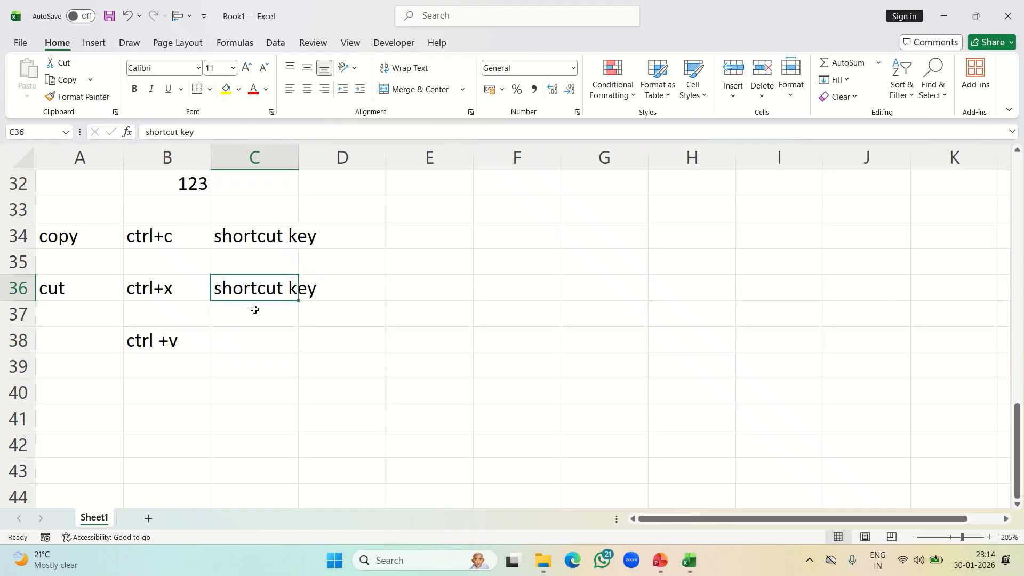
{"action": "left_click", "coordinate": [256, 337]}
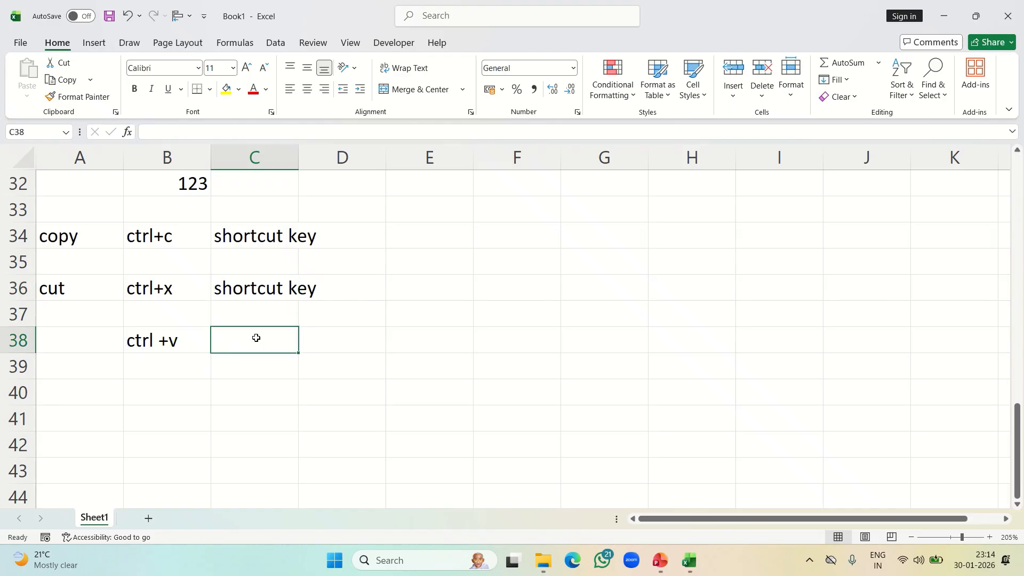
{"action": "left_click", "coordinate": [240, 287]}
{"action": "key", "text": "ctrl+x"}
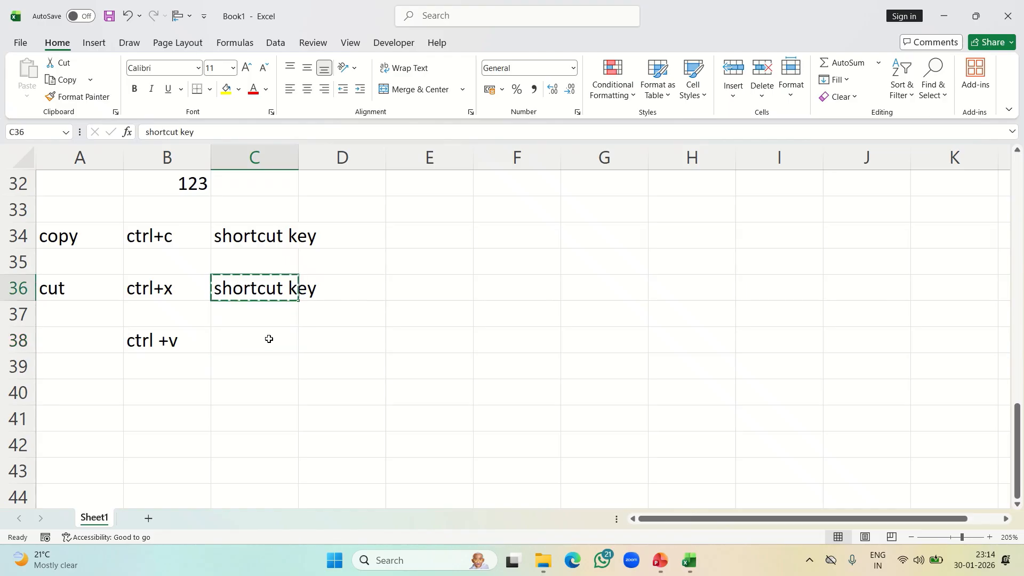
{"action": "left_click", "coordinate": [248, 330]}
{"action": "key", "text": "ctrl+v"}
Enter "paste" in A38
{"action": "left_click", "coordinate": [84, 339]}
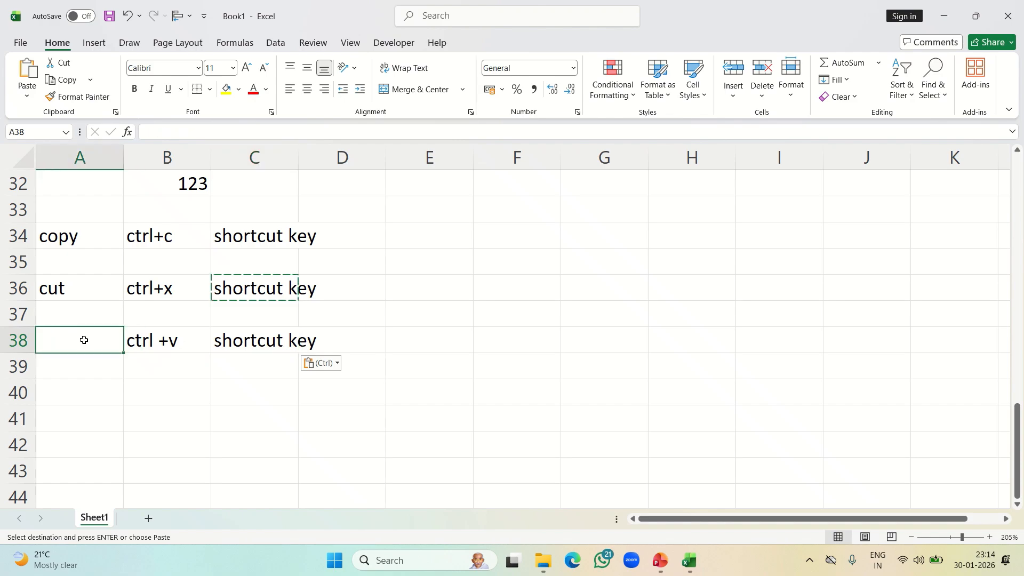
{"action": "key", "text": "Escape"}
{"action": "type", "text": "past"}
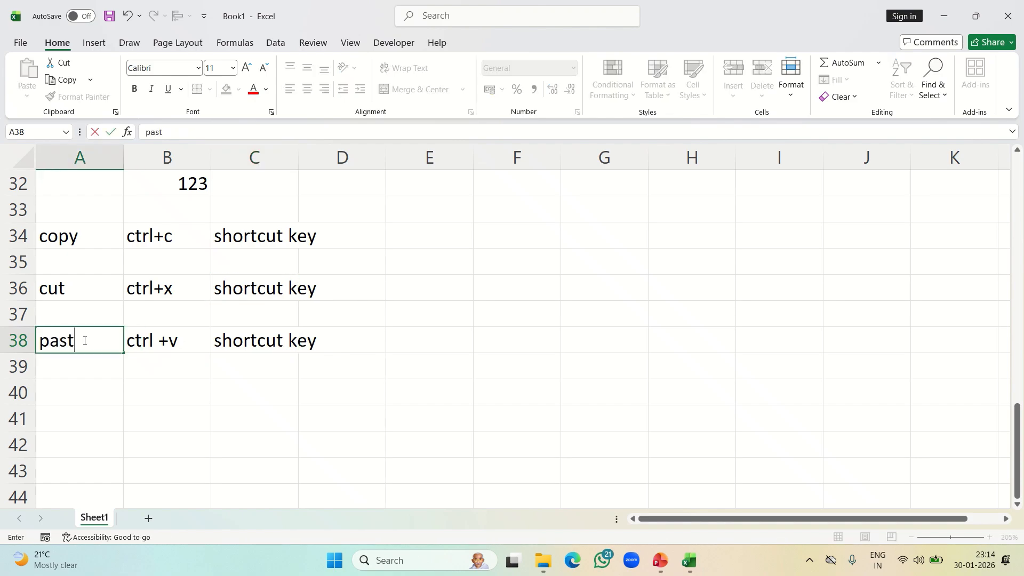
{"action": "type", "text": "e"}
{"action": "left_click", "coordinate": [433, 382]}
Copy the "shortcut key" text in C34 into F34, then copy F34
{"action": "scroll", "coordinate": [432, 381], "scroll_direction": "up", "scroll_amount": 3}
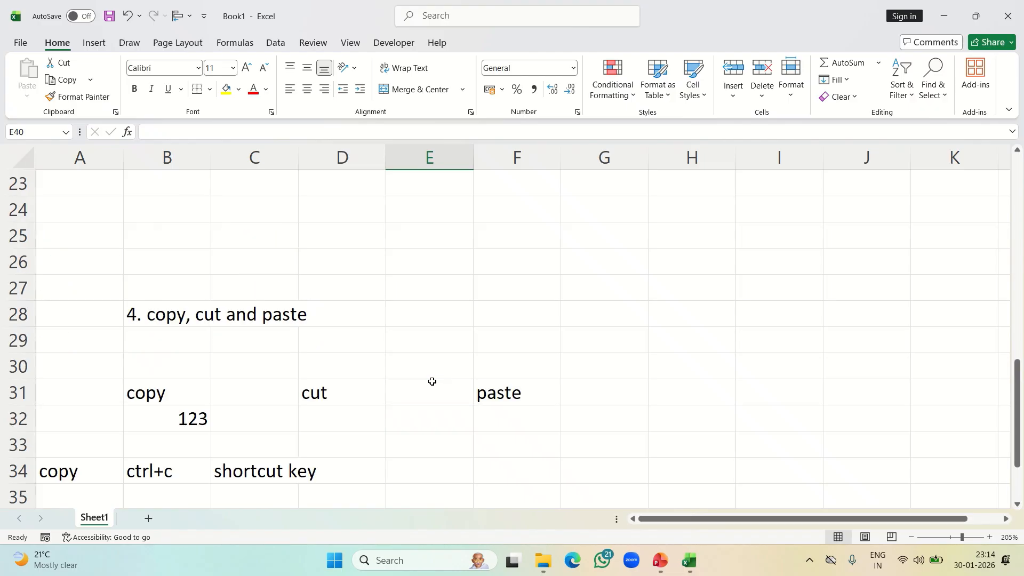
{"action": "scroll", "coordinate": [366, 356], "scroll_direction": "down", "scroll_amount": 3}
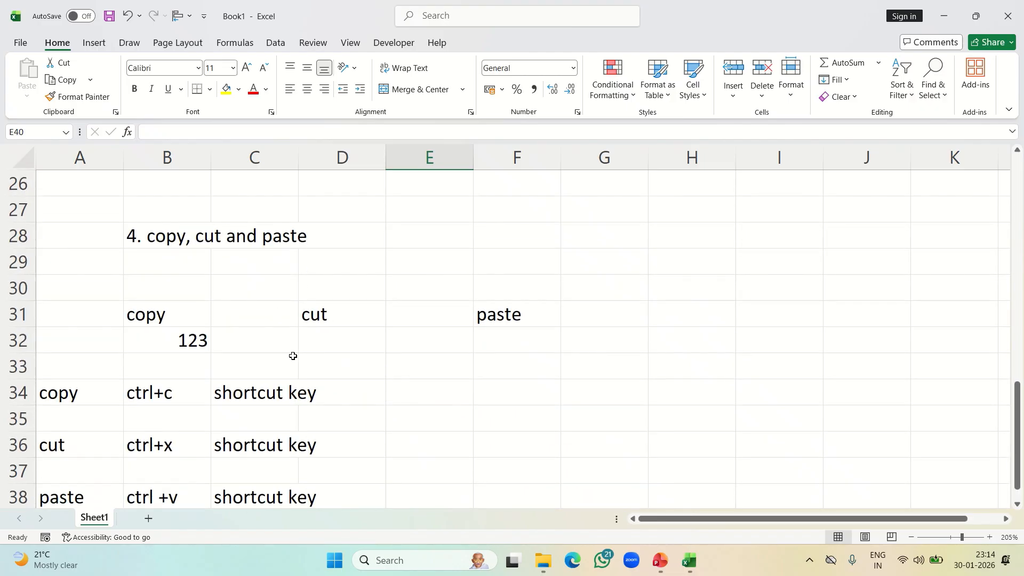
{"action": "scroll", "coordinate": [280, 323], "scroll_direction": "up", "scroll_amount": 1}
{"action": "left_click", "coordinate": [278, 318]}
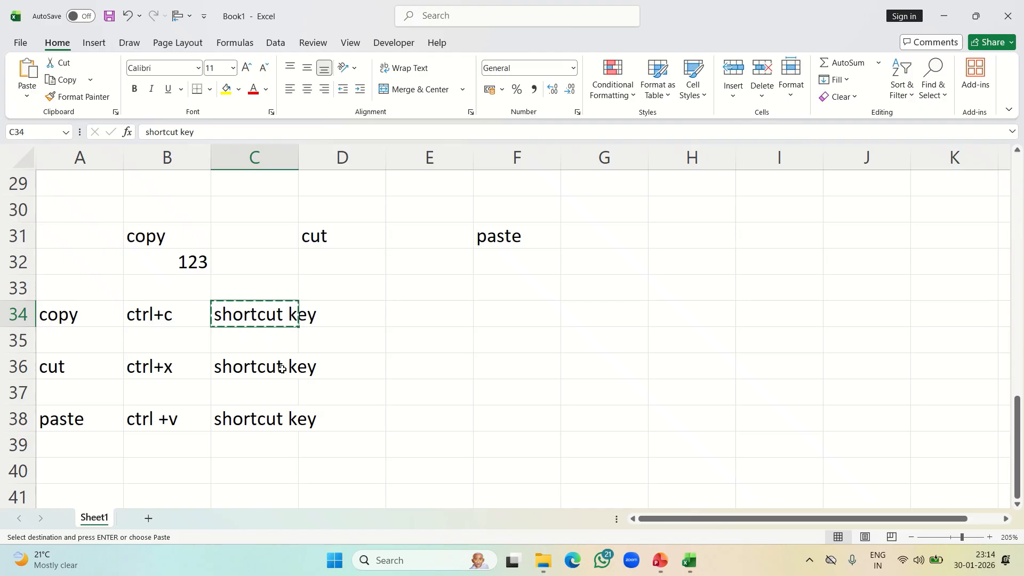
{"action": "left_click", "coordinate": [521, 312]}
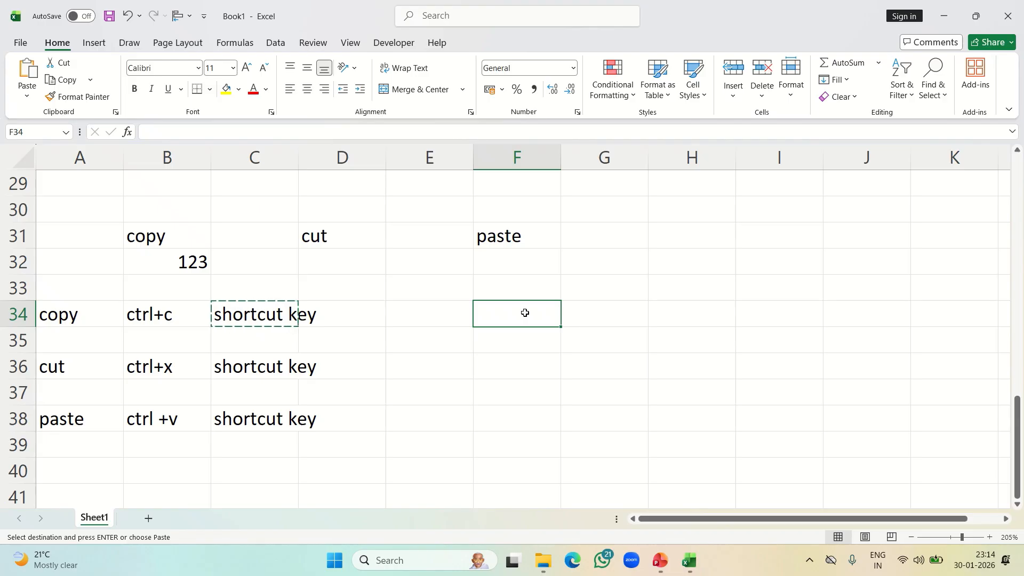
{"action": "key", "text": "ctrl+v"}
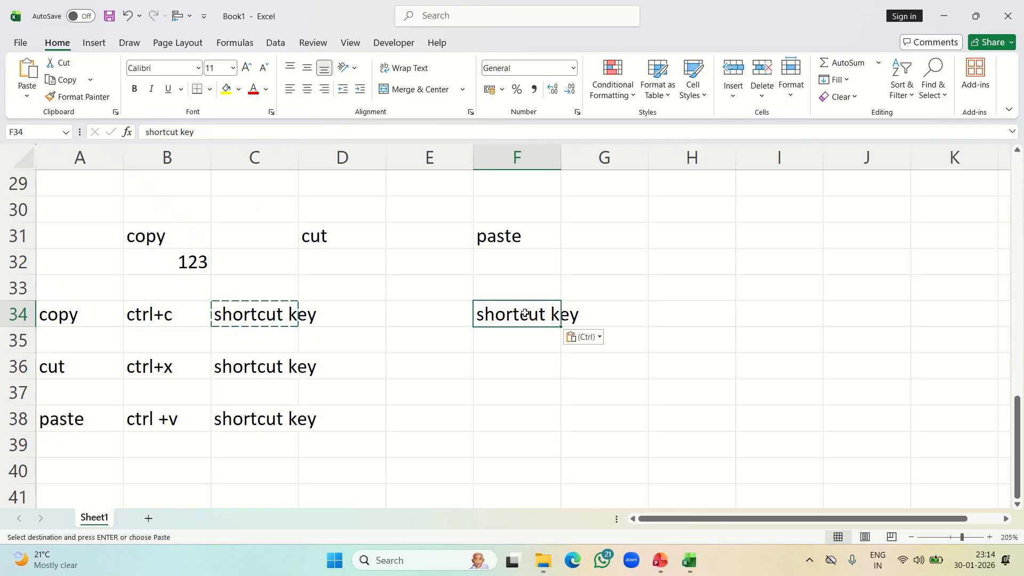
{"action": "key", "text": "ctrl+c"}
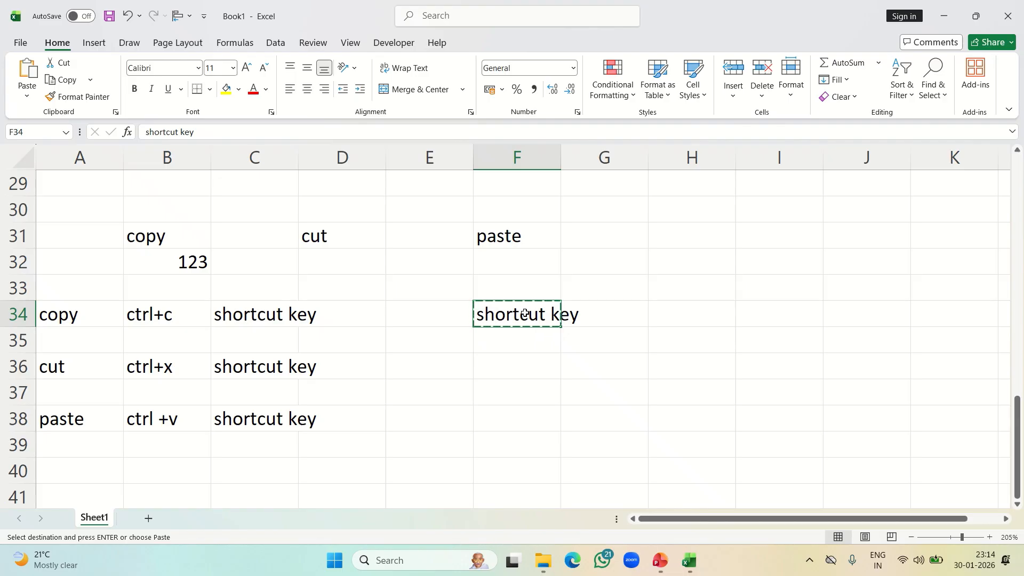
{"action": "scroll", "coordinate": [525, 313], "scroll_direction": "down", "scroll_amount": 3}
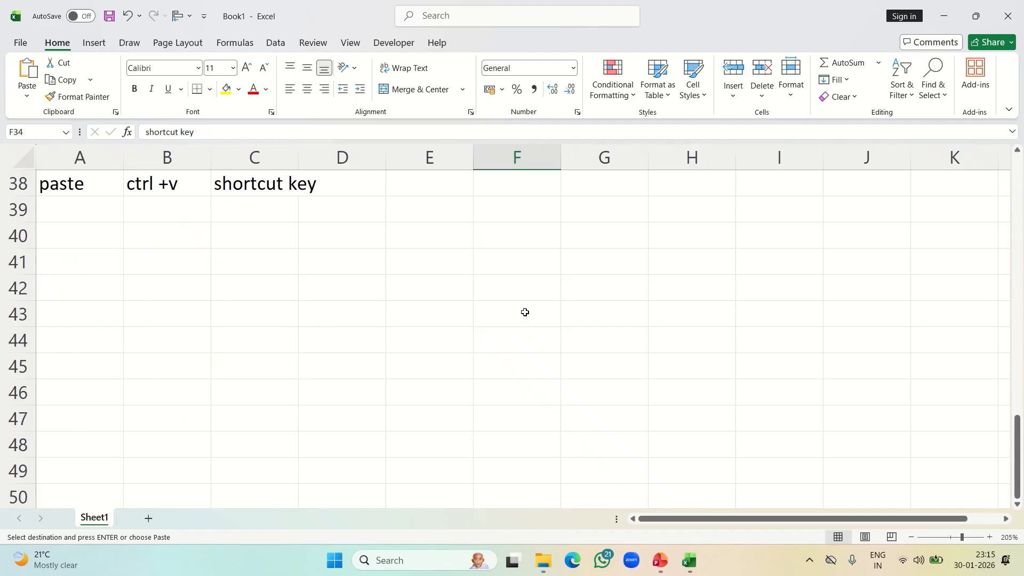
{"action": "scroll", "coordinate": [524, 313], "scroll_direction": "down", "scroll_amount": 2}
{"action": "scroll", "coordinate": [525, 313], "scroll_direction": "up", "scroll_amount": 1}
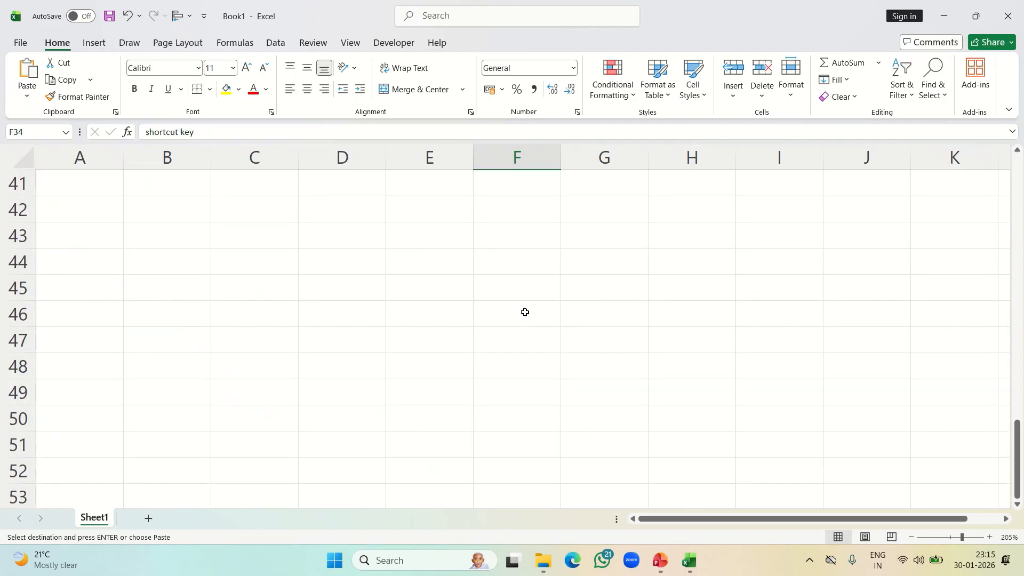
{"action": "scroll", "coordinate": [525, 312], "scroll_direction": "up", "scroll_amount": 3}
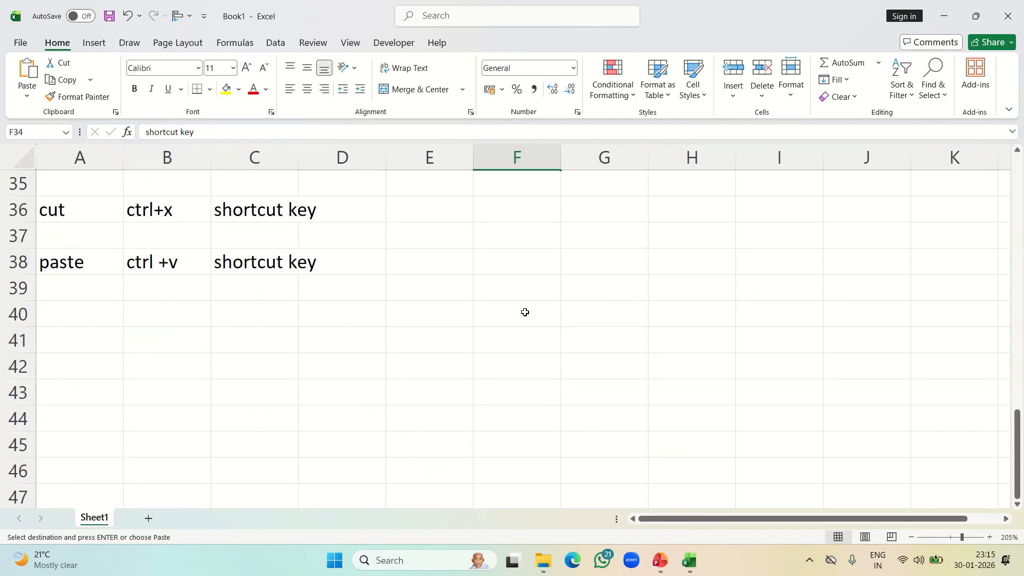
{"action": "scroll", "coordinate": [214, 422], "scroll_direction": "down", "scroll_amount": 1}
{"action": "left_click", "coordinate": [165, 382]}
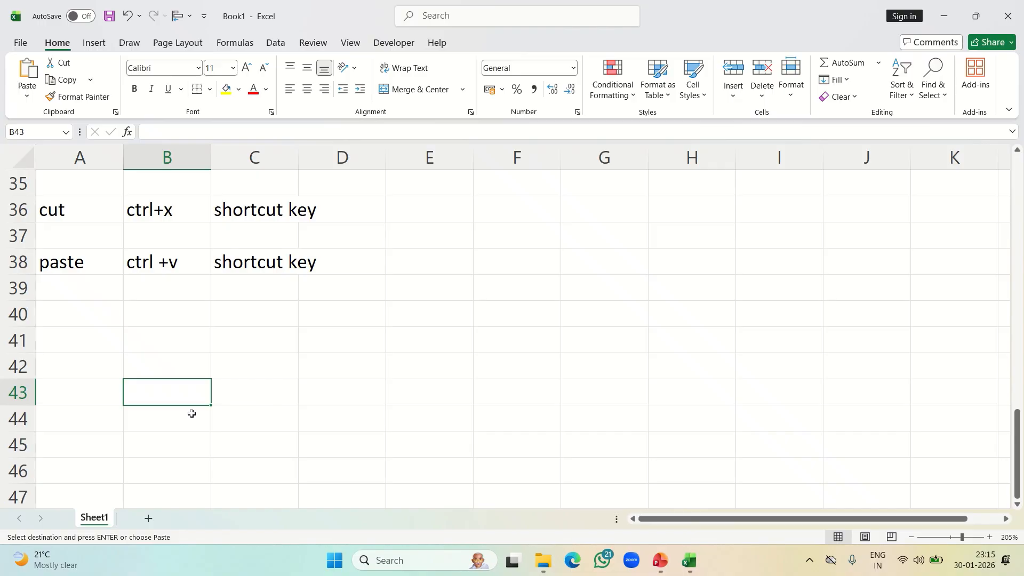
Copy the "shortcut key" text in C38 and paste it into C41
{"action": "left_click", "coordinate": [252, 263]}
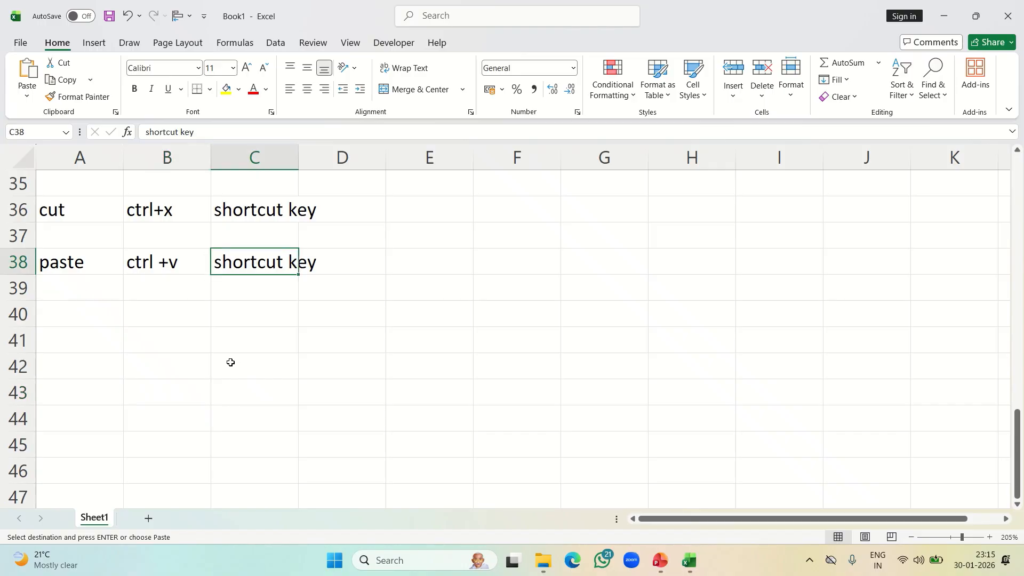
{"action": "key", "text": "ctrl+c"}
{"action": "left_click", "coordinate": [253, 344]}
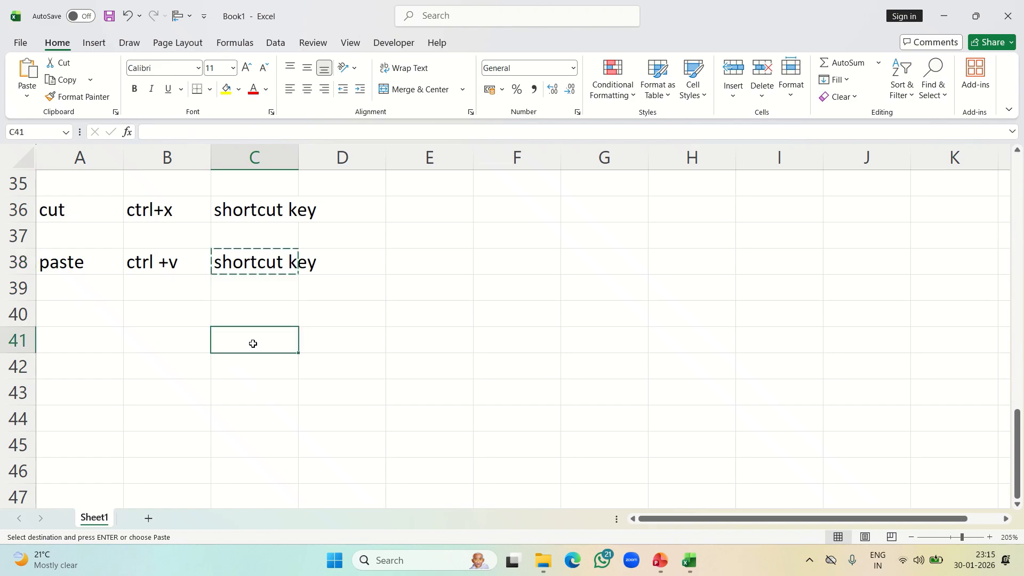
{"action": "right_click", "coordinate": [256, 261]}
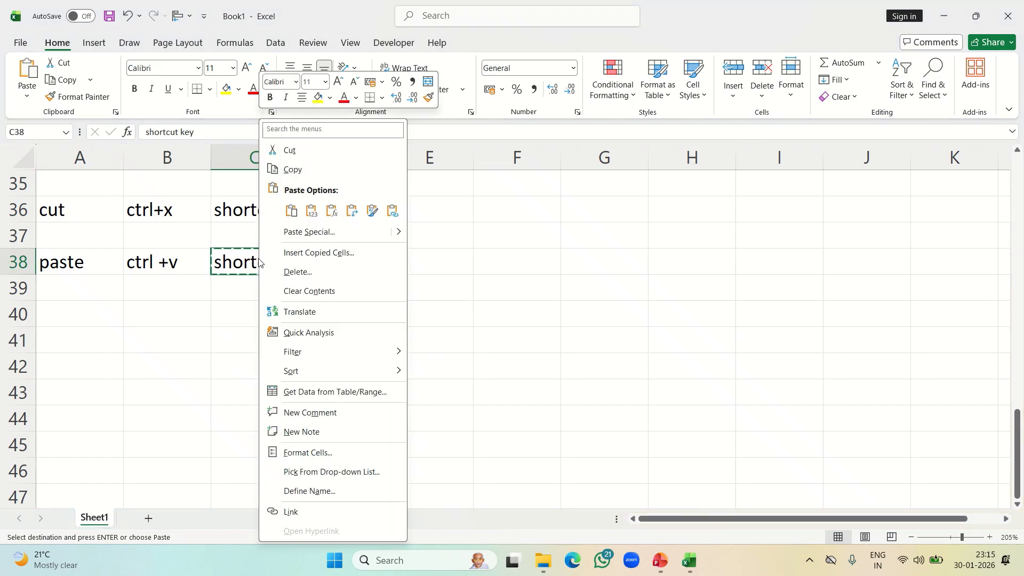
{"action": "key", "text": "Escape"}
{"action": "left_click", "coordinate": [238, 338]}
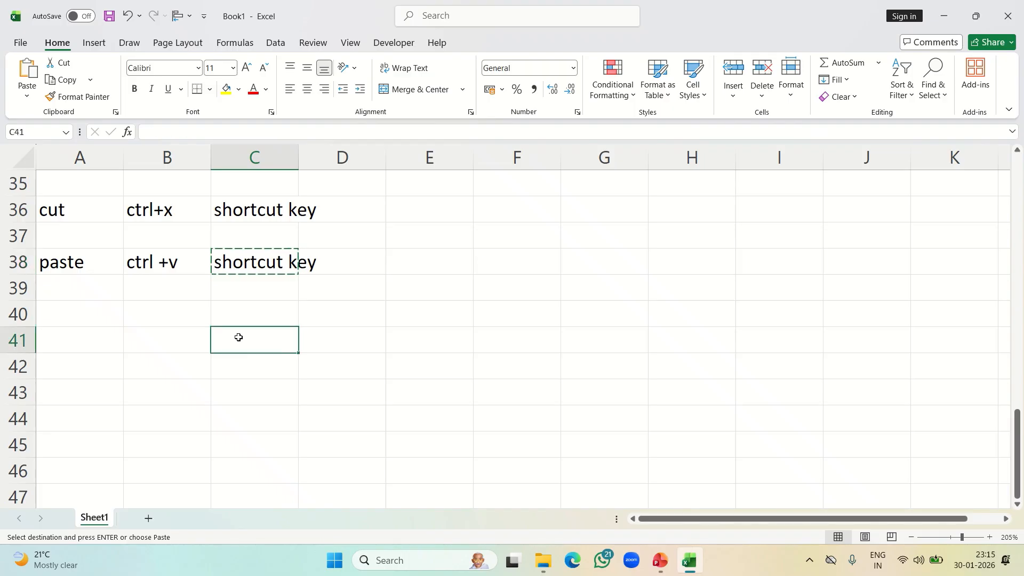
{"action": "right_click", "coordinate": [238, 338]}
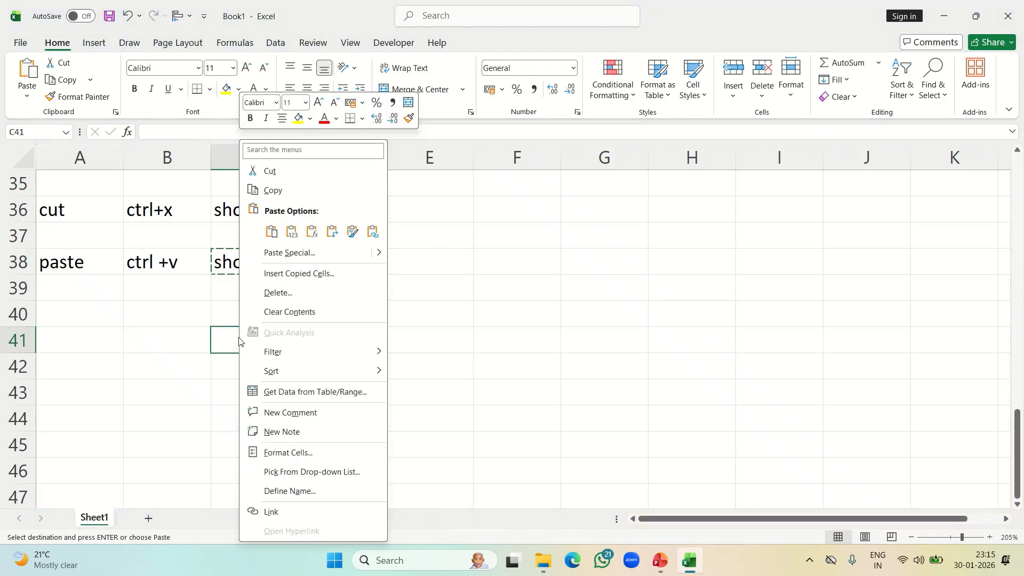
{"action": "left_click", "coordinate": [292, 232]}
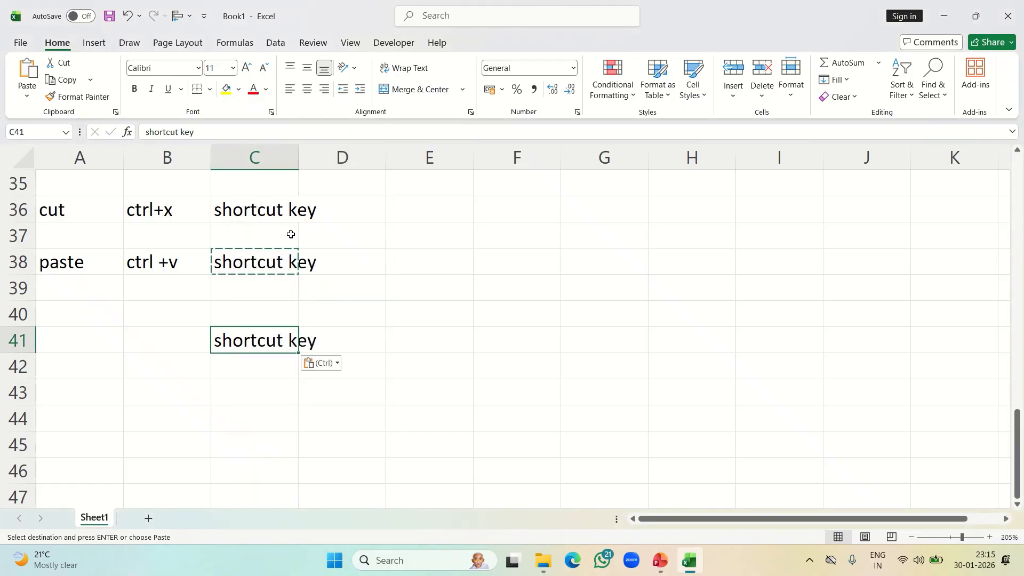